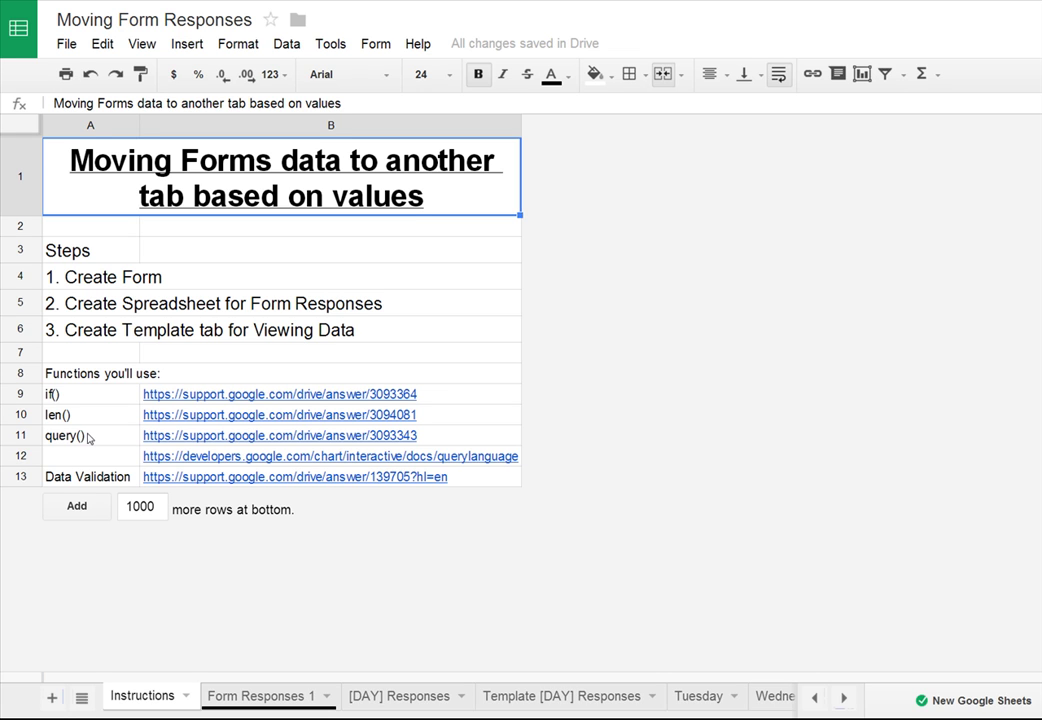
# Test =LEN(A3) in B3, which returns 5, then clear the cell again
pyautogui.click(200, 258)
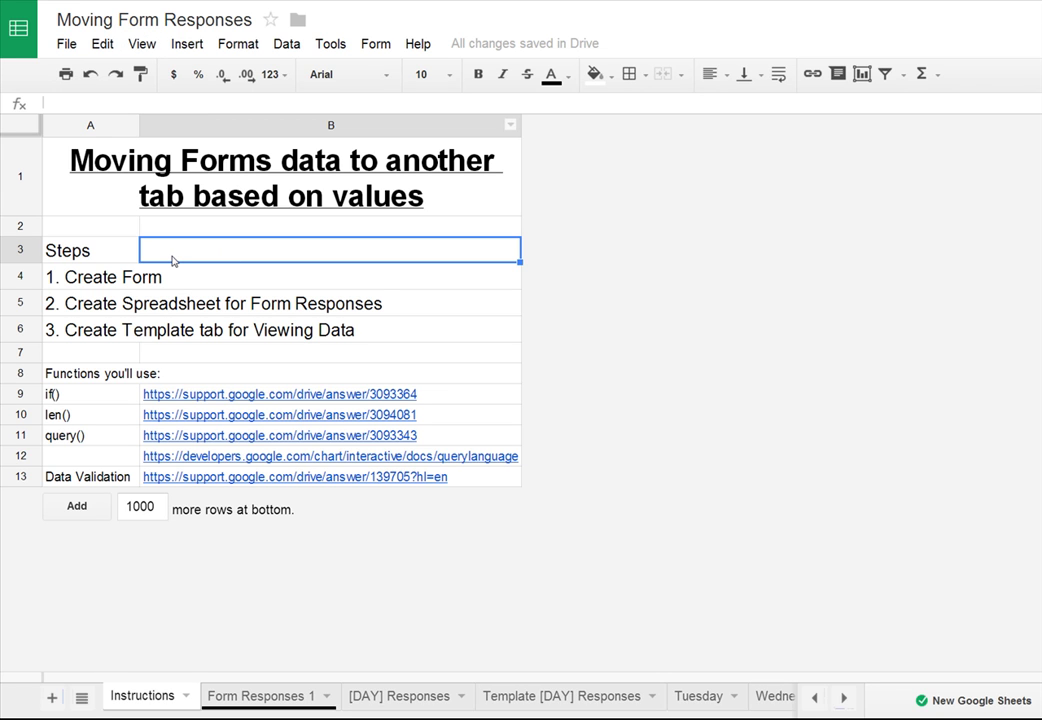
pyautogui.write('=len(')
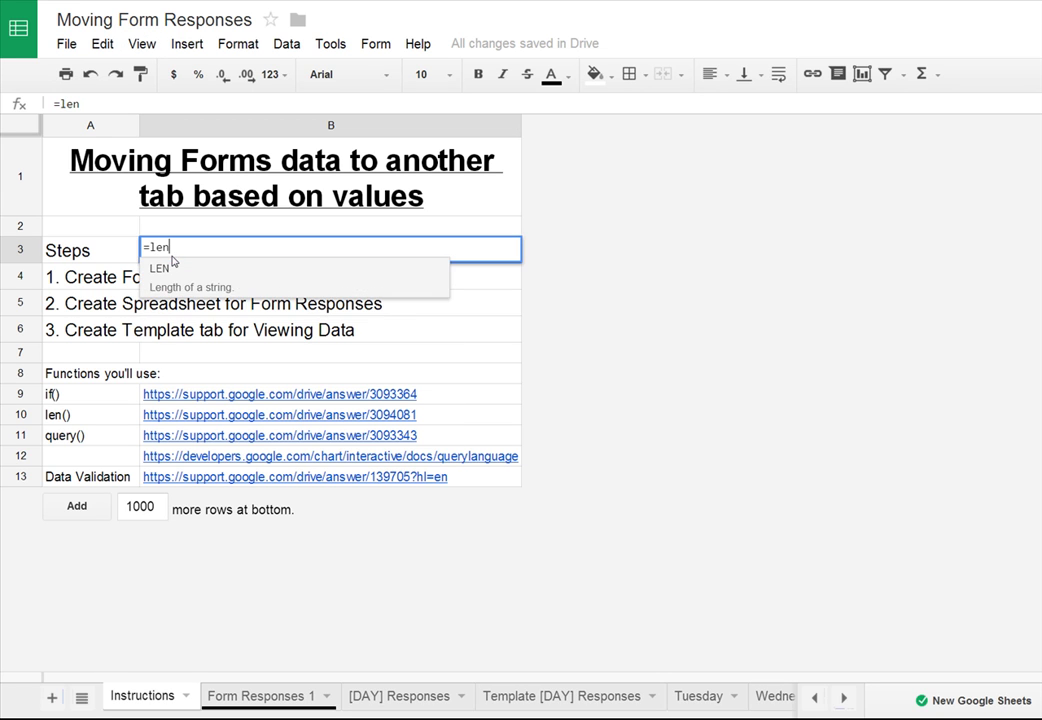
pyautogui.click(89, 257)
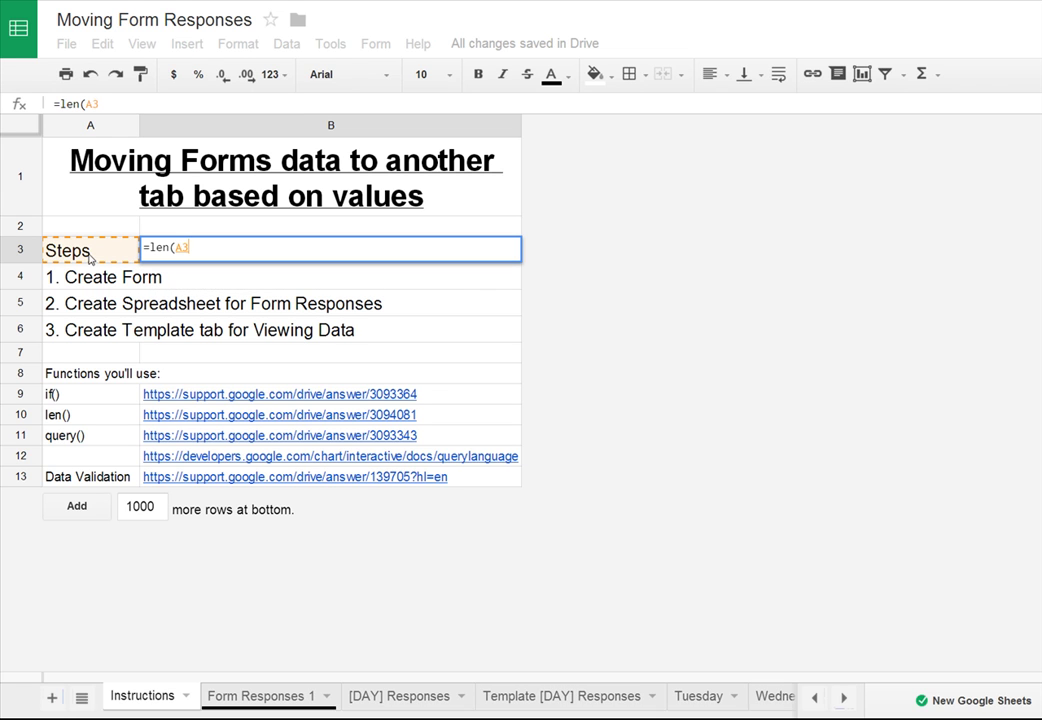
pyautogui.write(')')
pyautogui.press('Return')
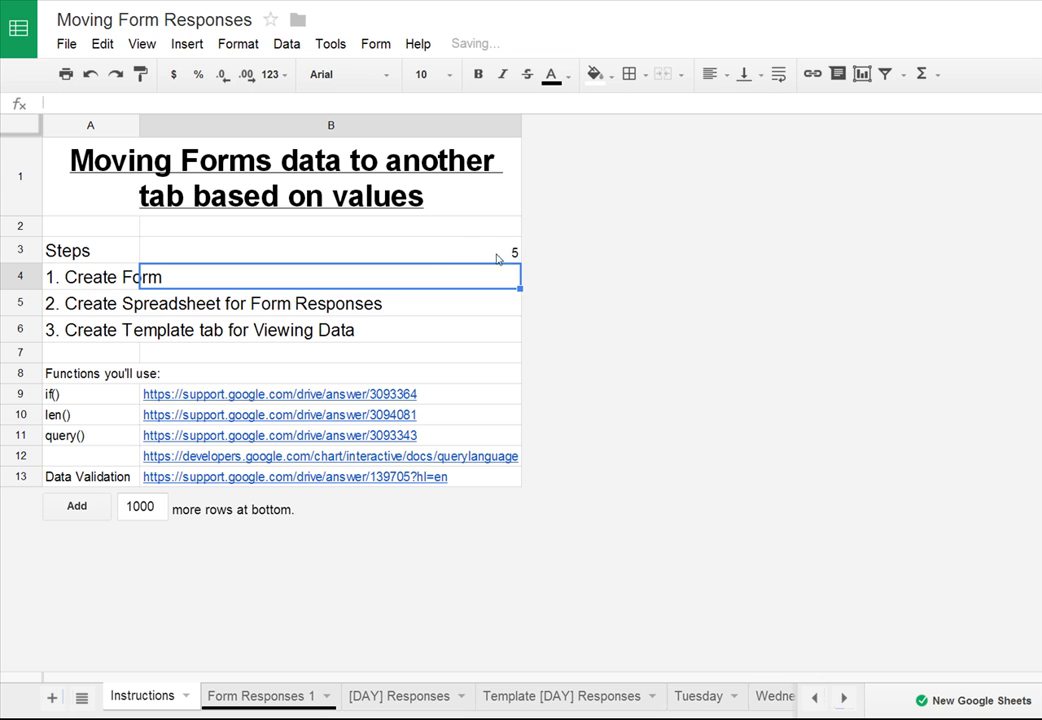
pyautogui.click(363, 256)
pyautogui.press('Delete')
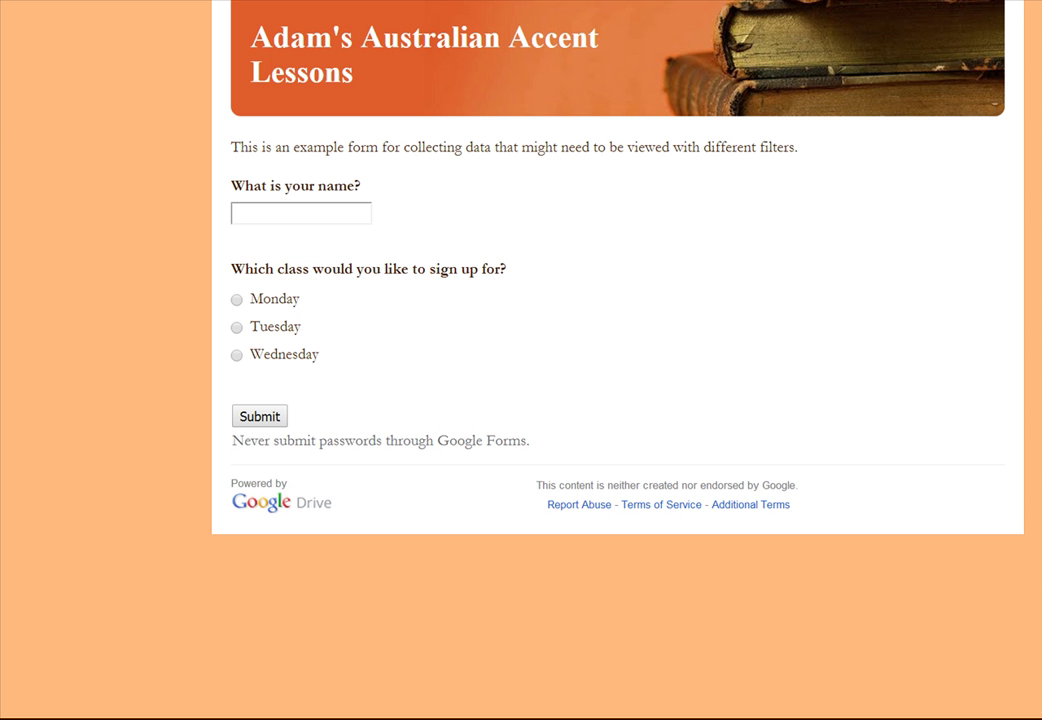
# Exit full screen and reposition the form's browser window
pyautogui.press('F11')
pyautogui.moveTo(818, 66); pyautogui.dragTo(853, 37)
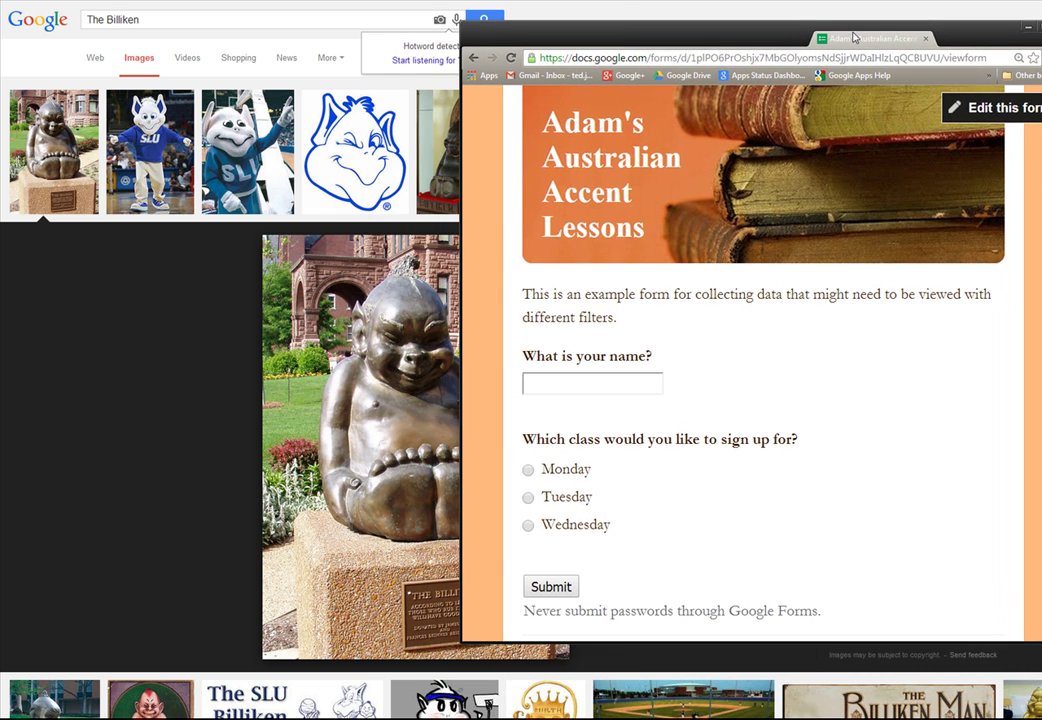
pyautogui.press('F11')
pyautogui.press('F11')
pyautogui.press('F11')
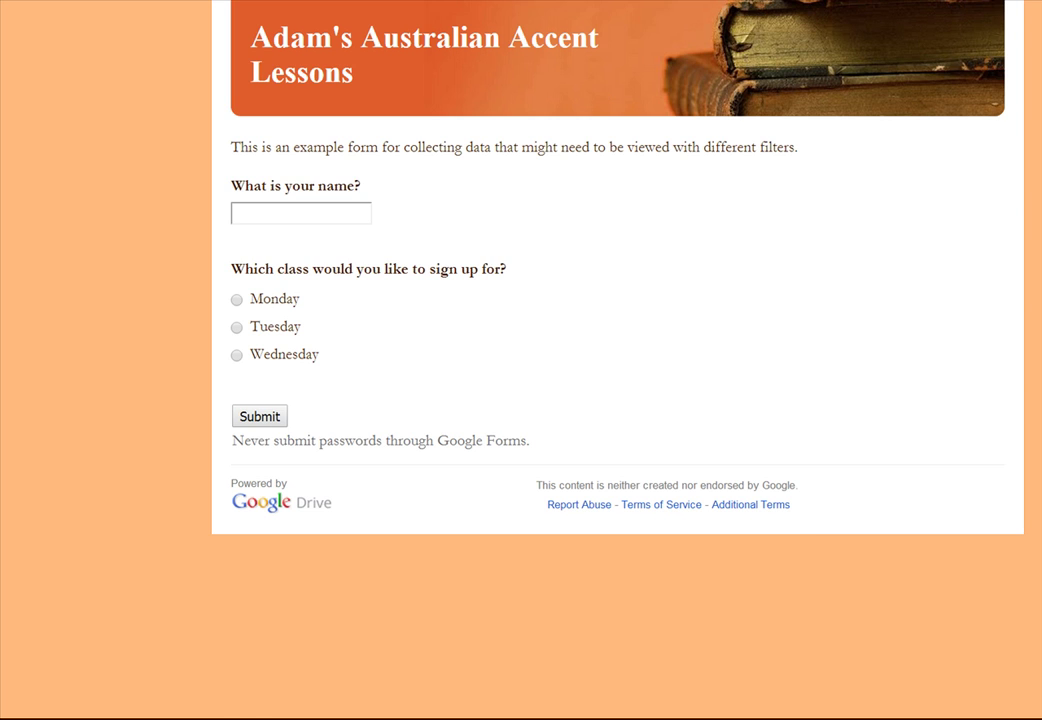
pyautogui.press('F11')
pyautogui.moveTo(658, 167); pyautogui.dragTo(635, 41)
pyautogui.click(630, 42)
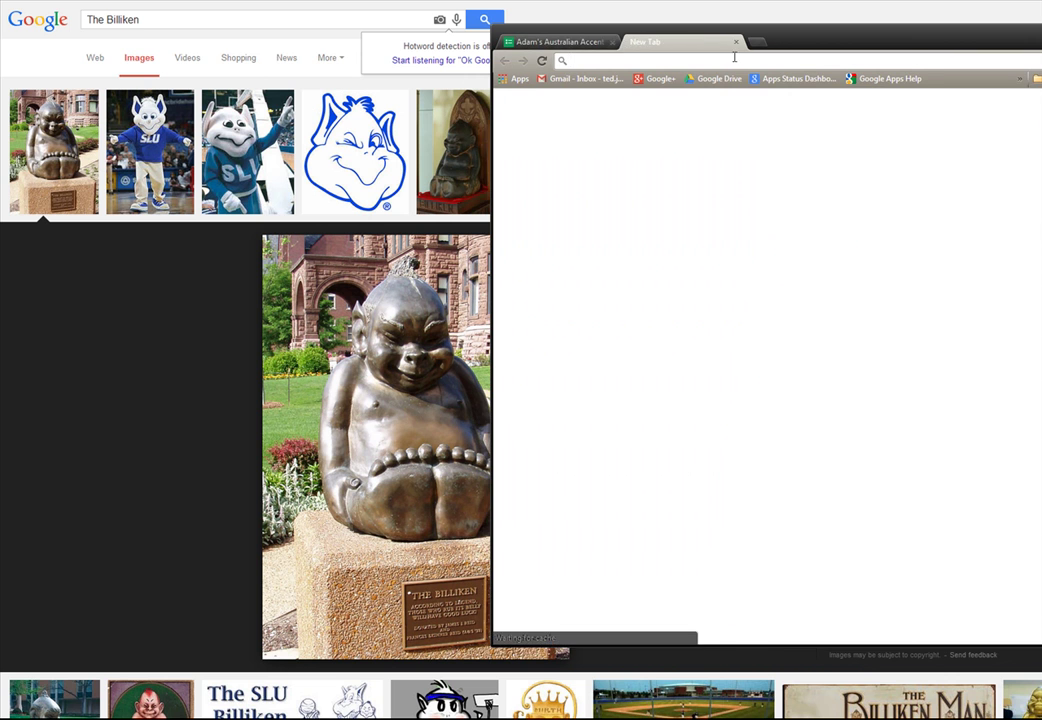
pyautogui.click(736, 42)
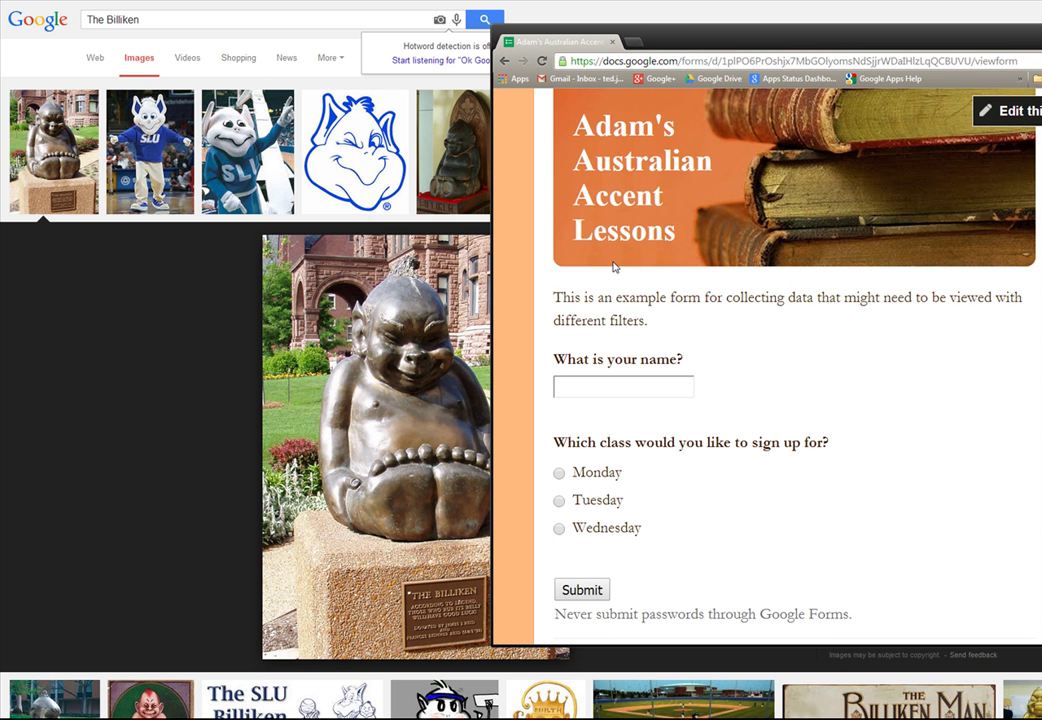
# Submit a test sign-up with a name filled in and the Tuesday class chosen
pyautogui.click(610, 393)
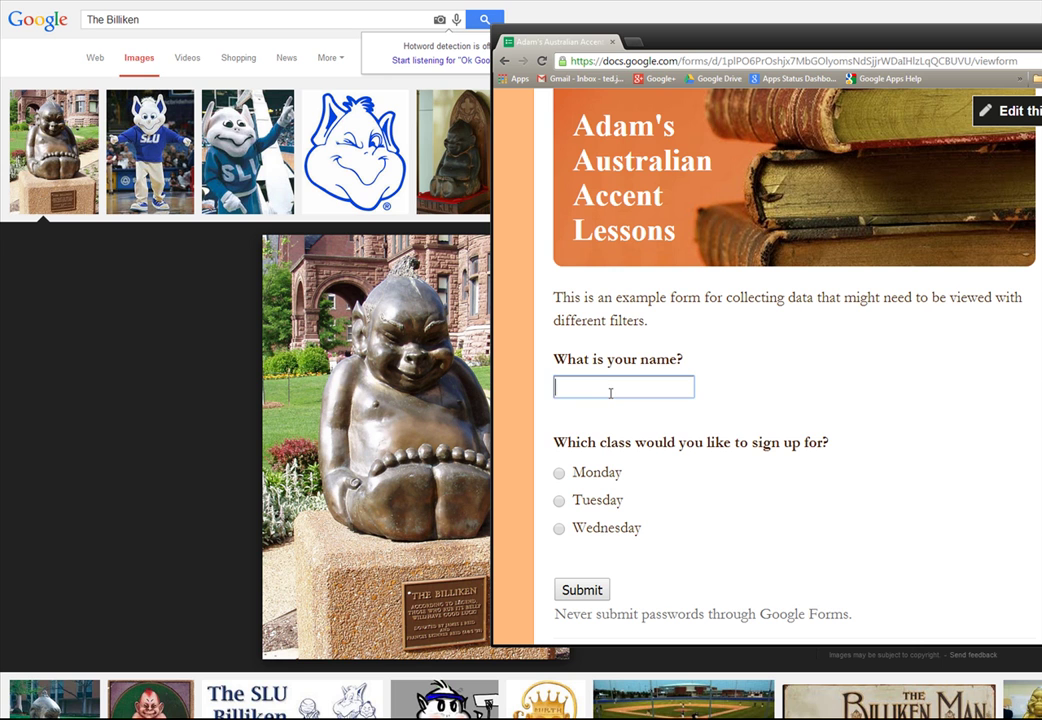
pyautogui.write('The Billiken')
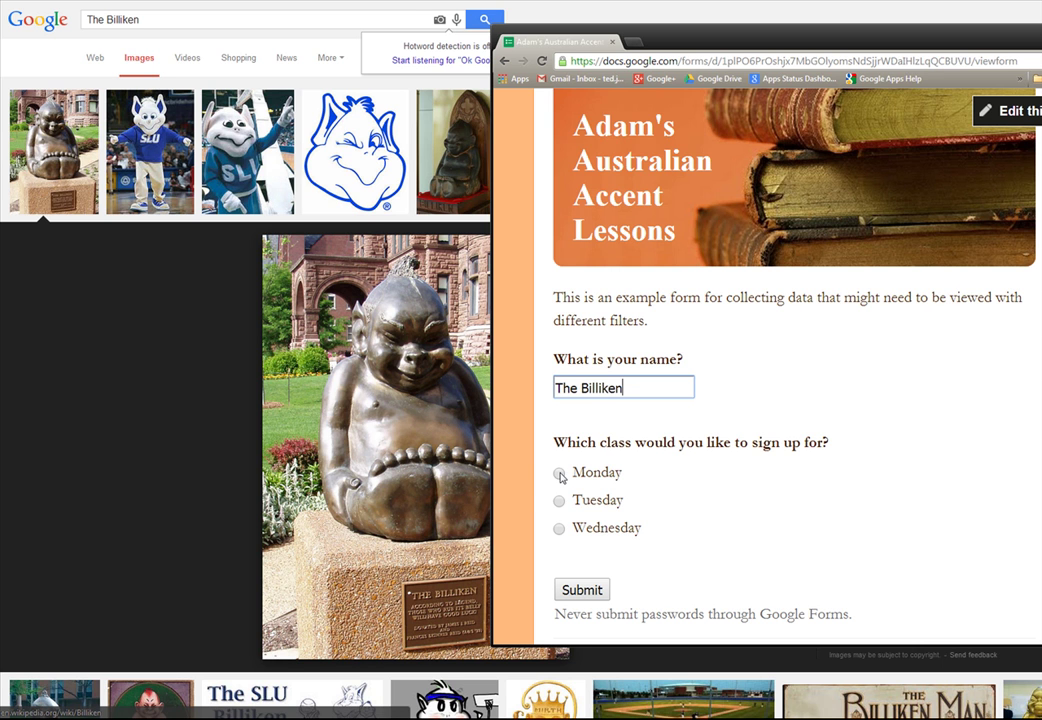
pyautogui.click(559, 501)
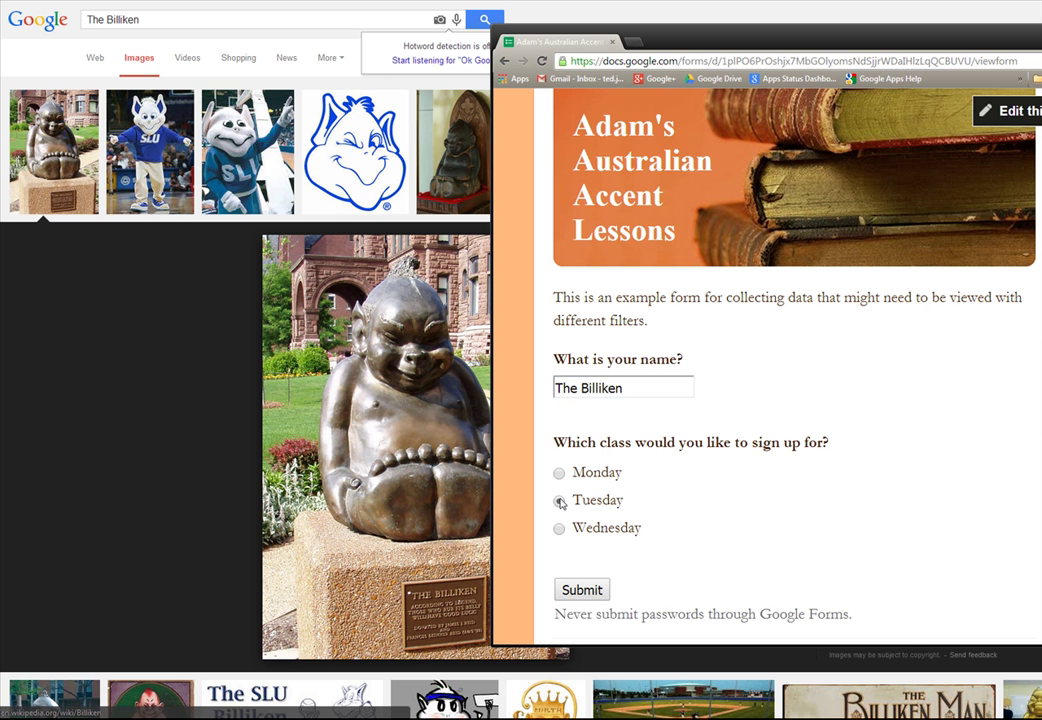
pyautogui.click(591, 590)
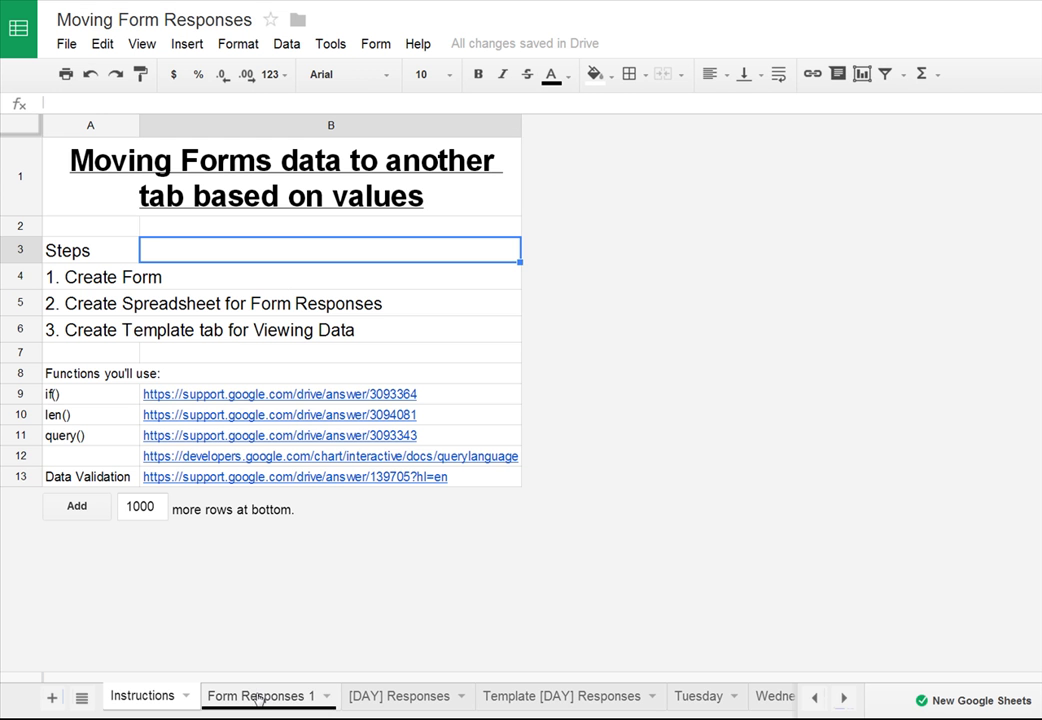
# Check the responses on Form Responses 1, then view the [DAY] Responses Tuesday list
pyautogui.click(258, 697)
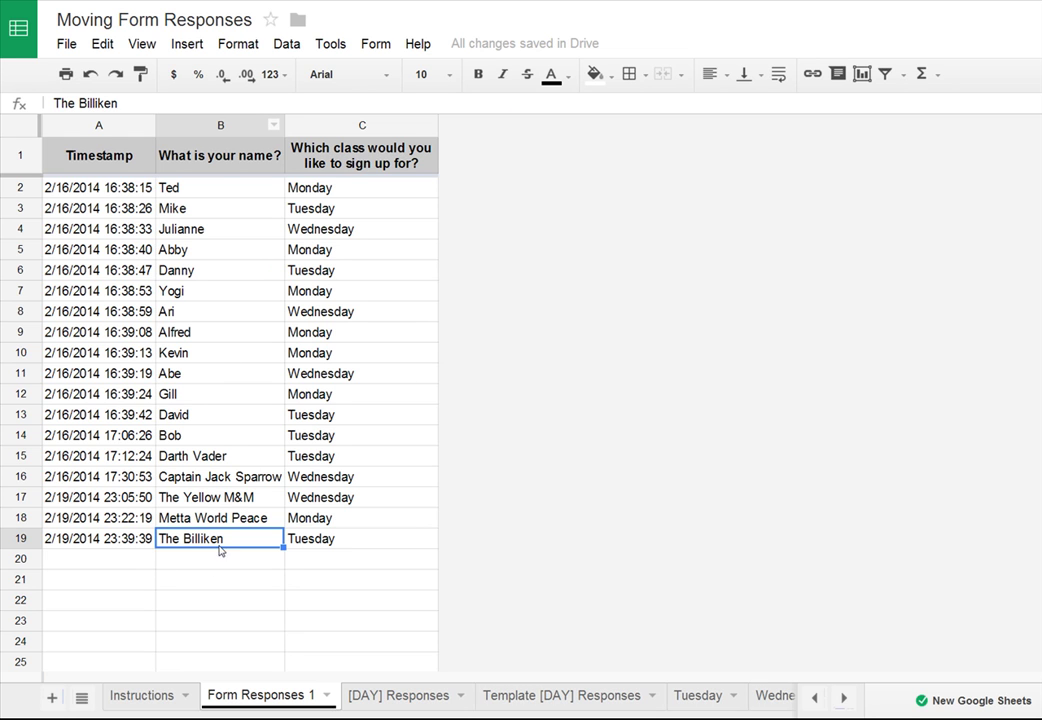
pyautogui.click(248, 255)
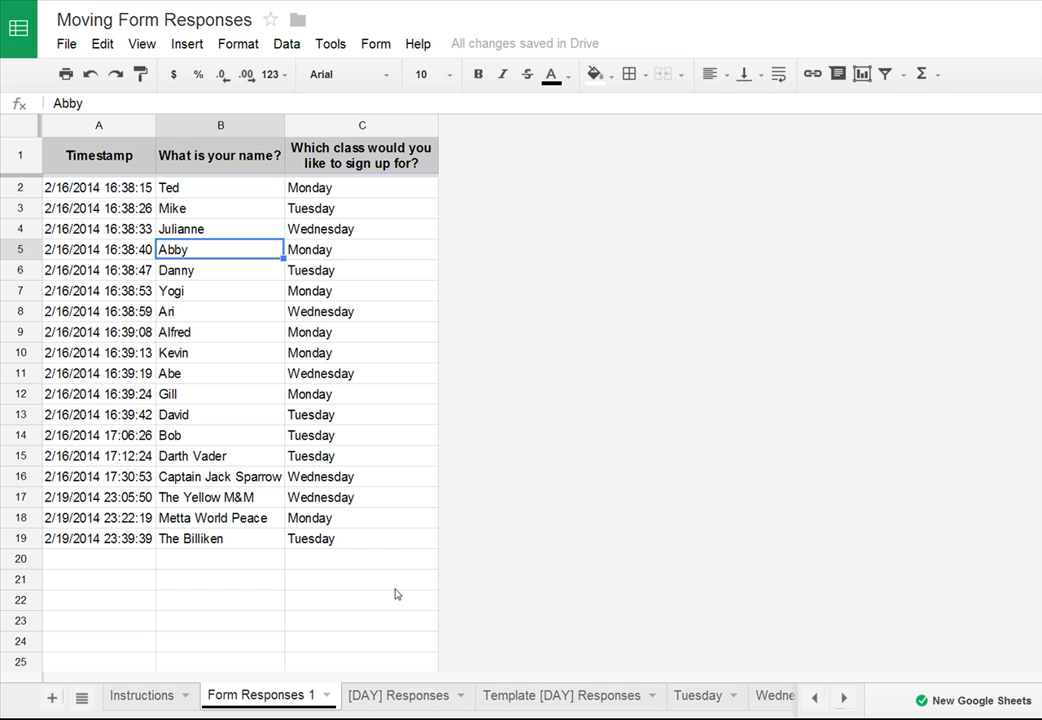
pyautogui.click(400, 697)
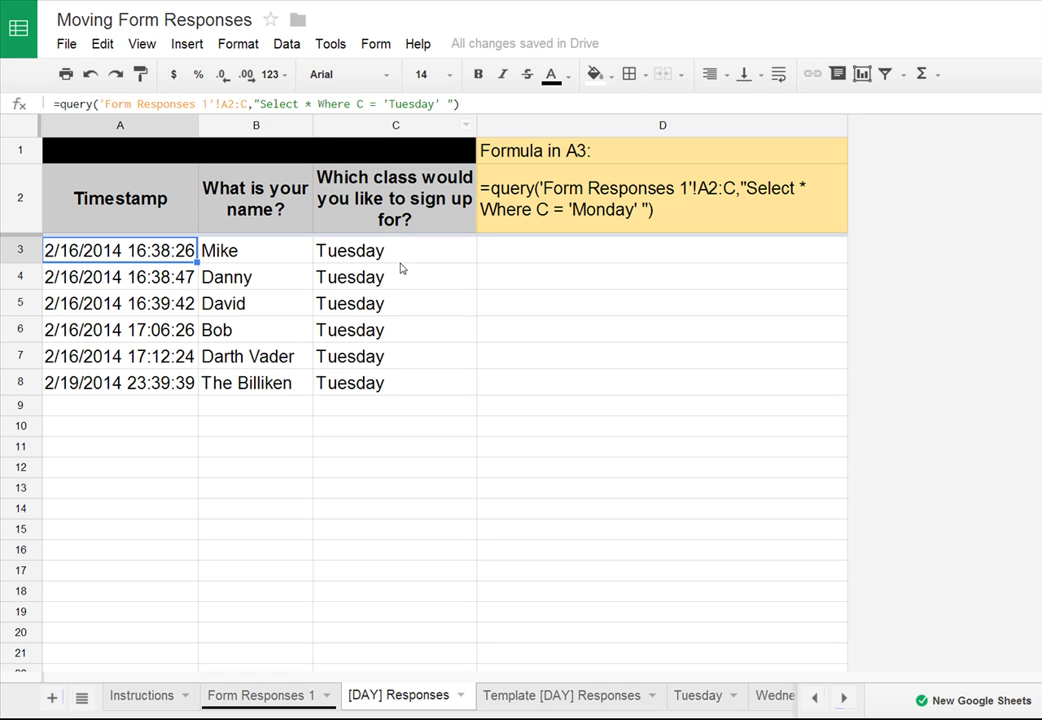
# Change the A3 query's day filter from Tuesday to Monday
pyautogui.click(441, 104)
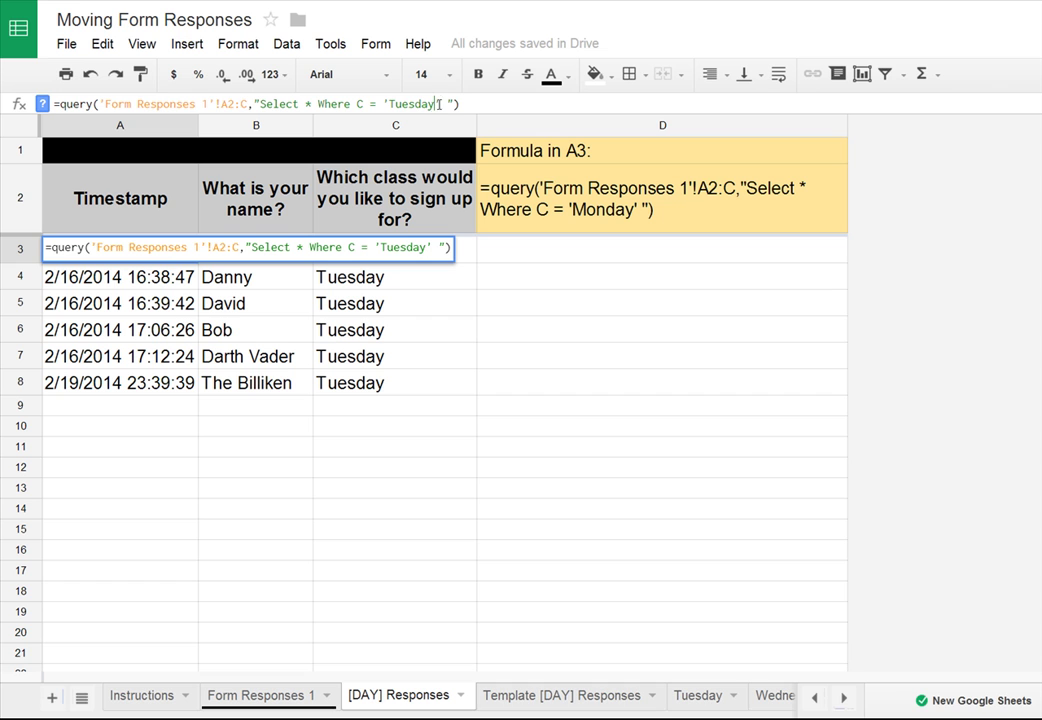
pyautogui.press('BackSpace')
pyautogui.press('BackSpace')
pyautogui.press('BackSpace')
pyautogui.press('BackSpace')
pyautogui.press('BackSpace')
pyautogui.press('BackSpace')
pyautogui.press('BackSpace')
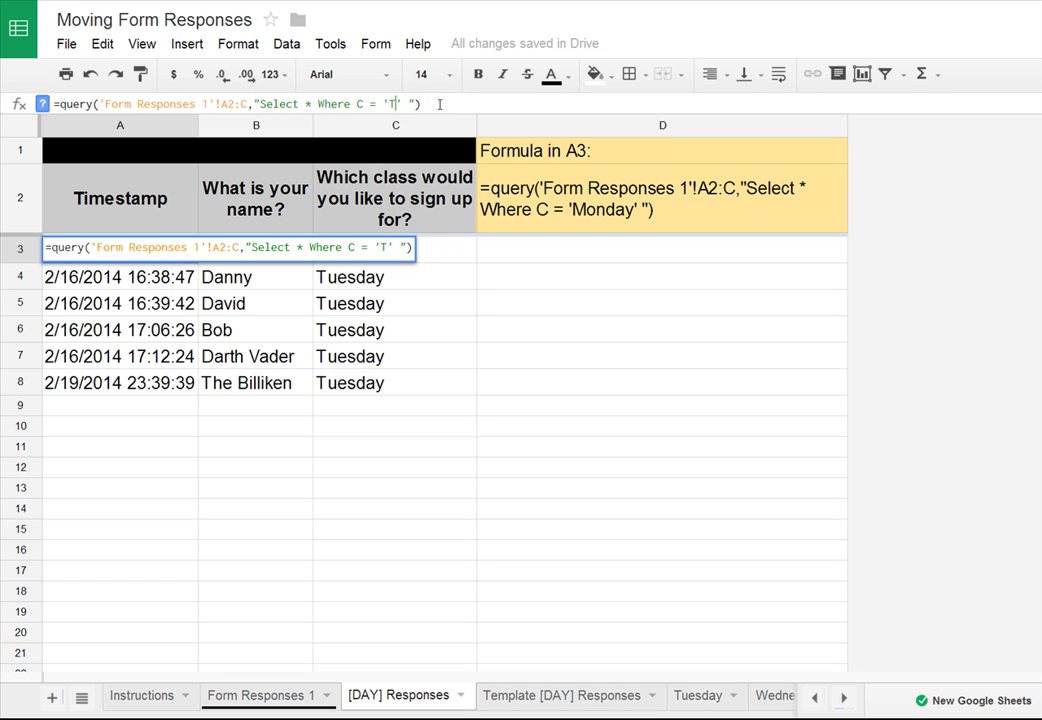
pyautogui.write('Monday')
pyautogui.press('Return')
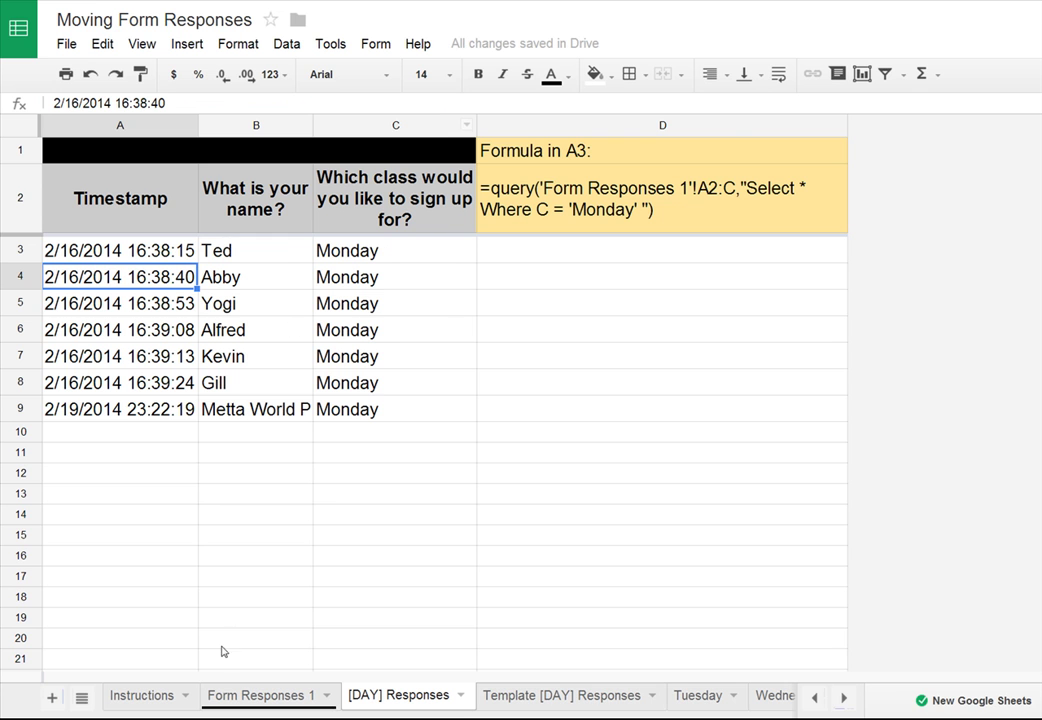
# Review the A3 query formula on [DAY] Responses and the full Form Responses 1 list
pyautogui.click(240, 696)
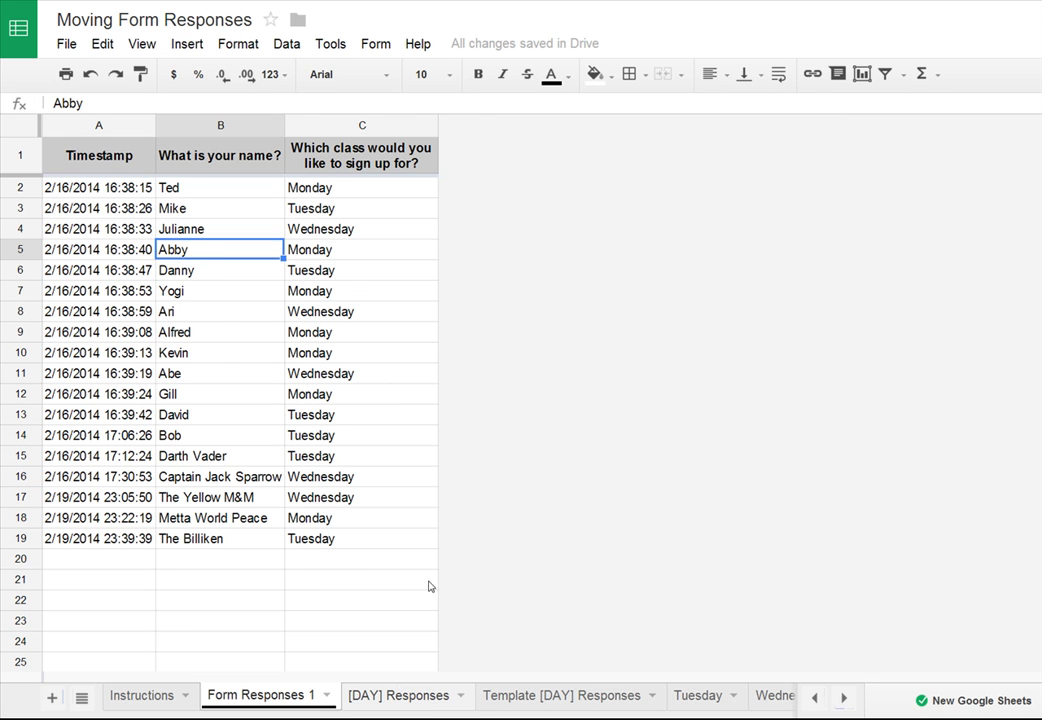
pyautogui.click(401, 693)
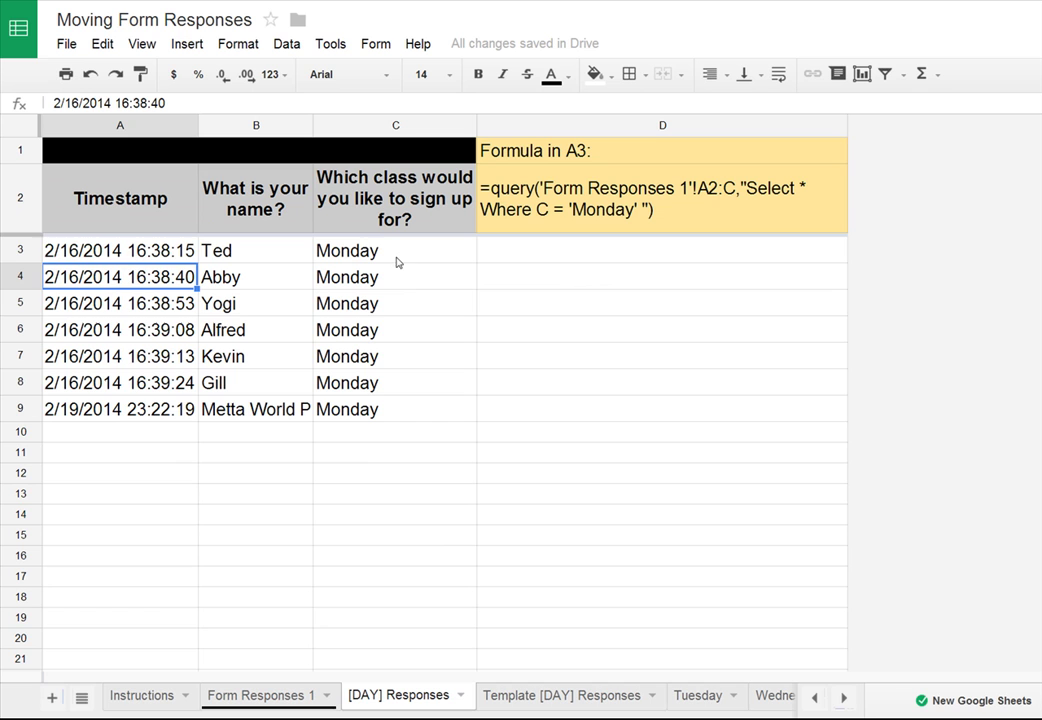
pyautogui.click(149, 253)
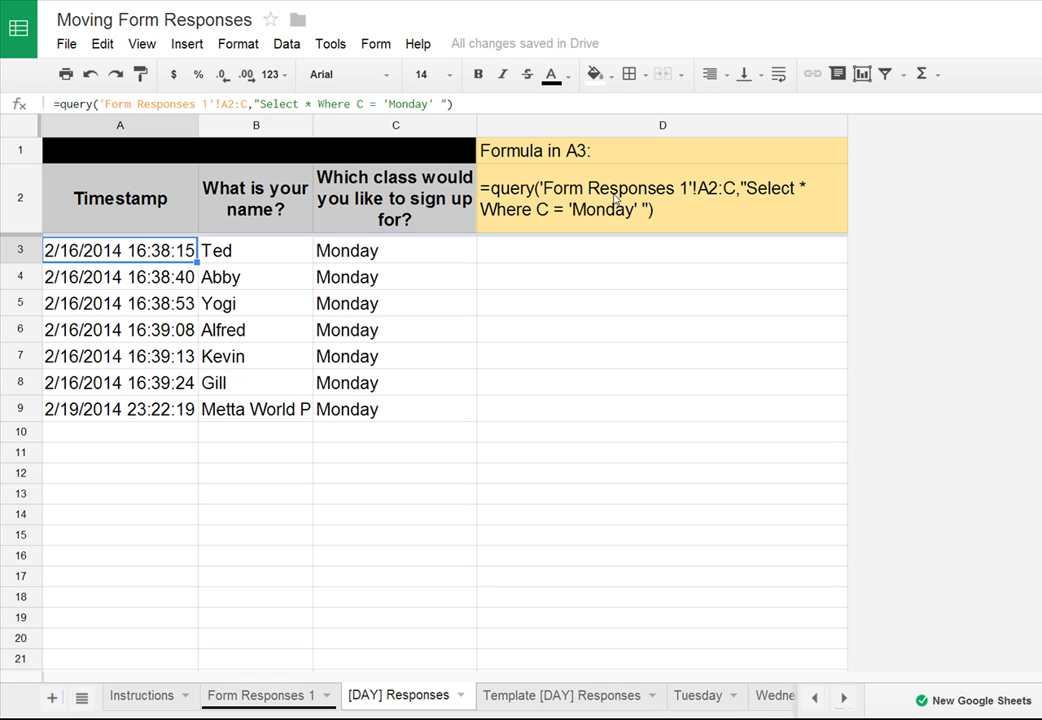
pyautogui.click(449, 433)
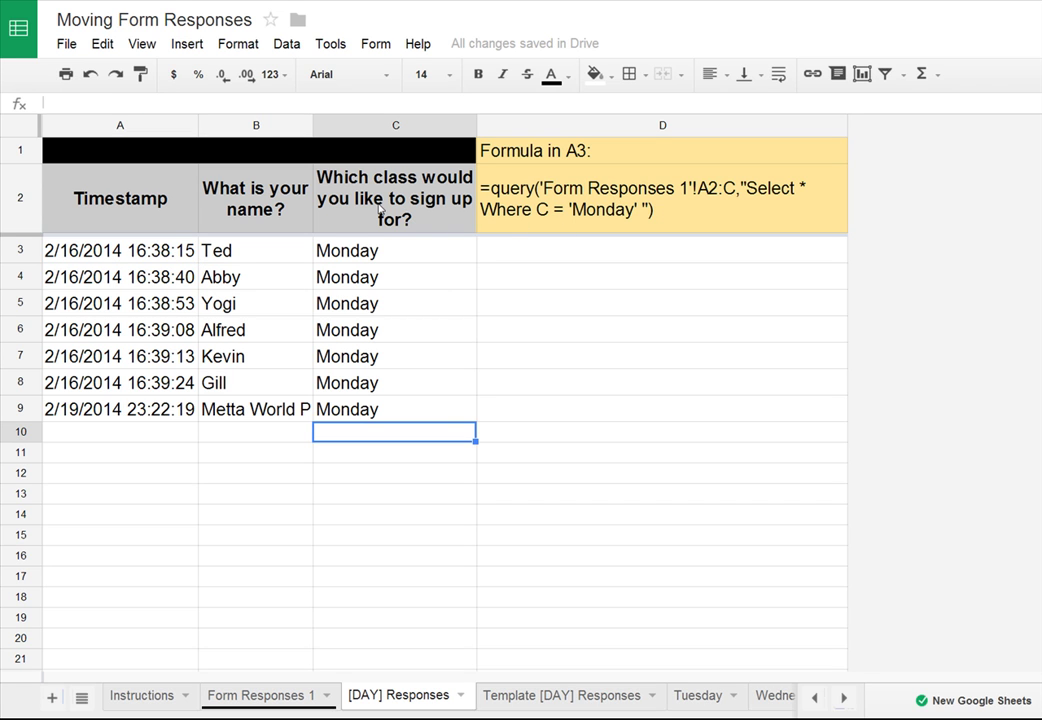
pyautogui.click(132, 257)
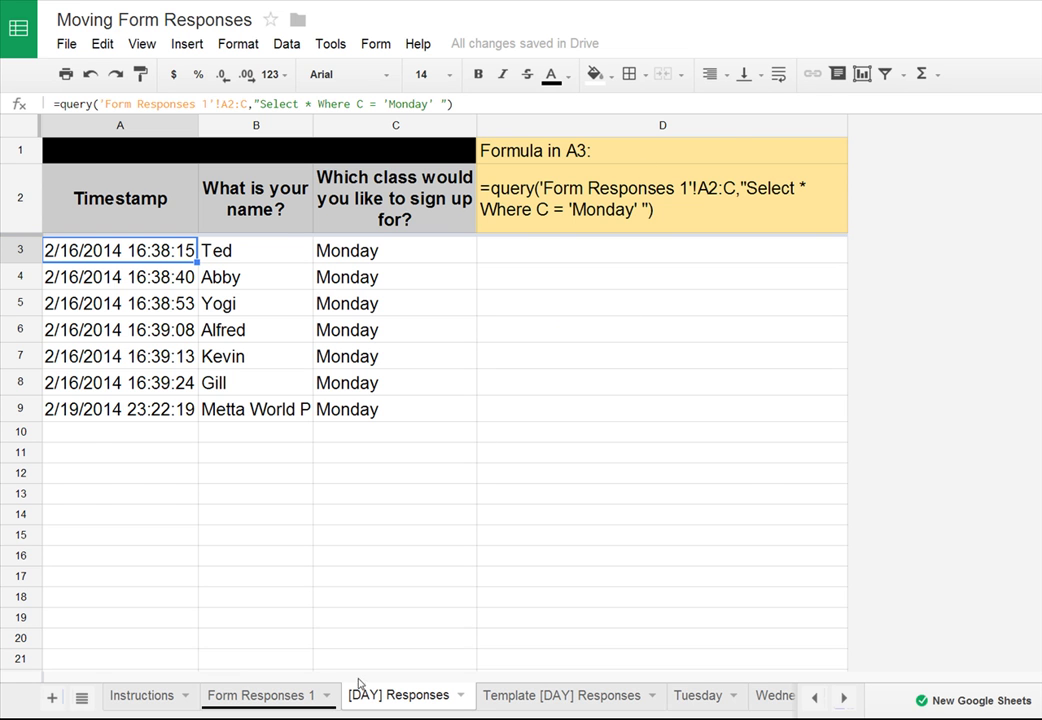
pyautogui.click(278, 697)
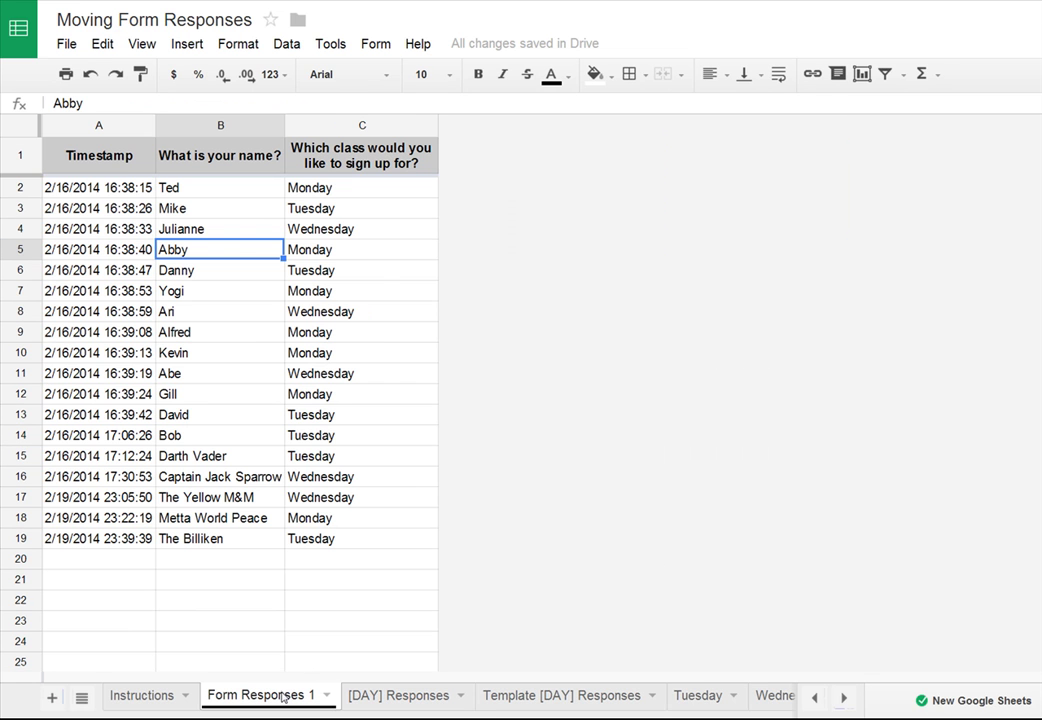
pyautogui.click(112, 187)
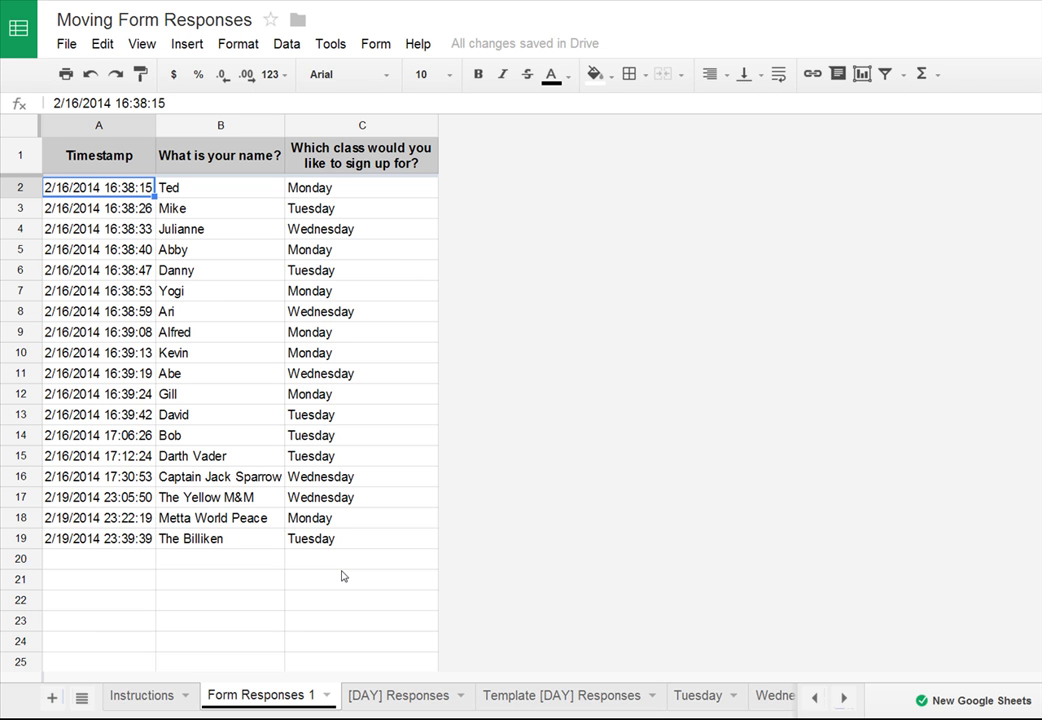
# Change the [DAY] Responses A3 query filter from Monday back to Tuesday
pyautogui.click(392, 699)
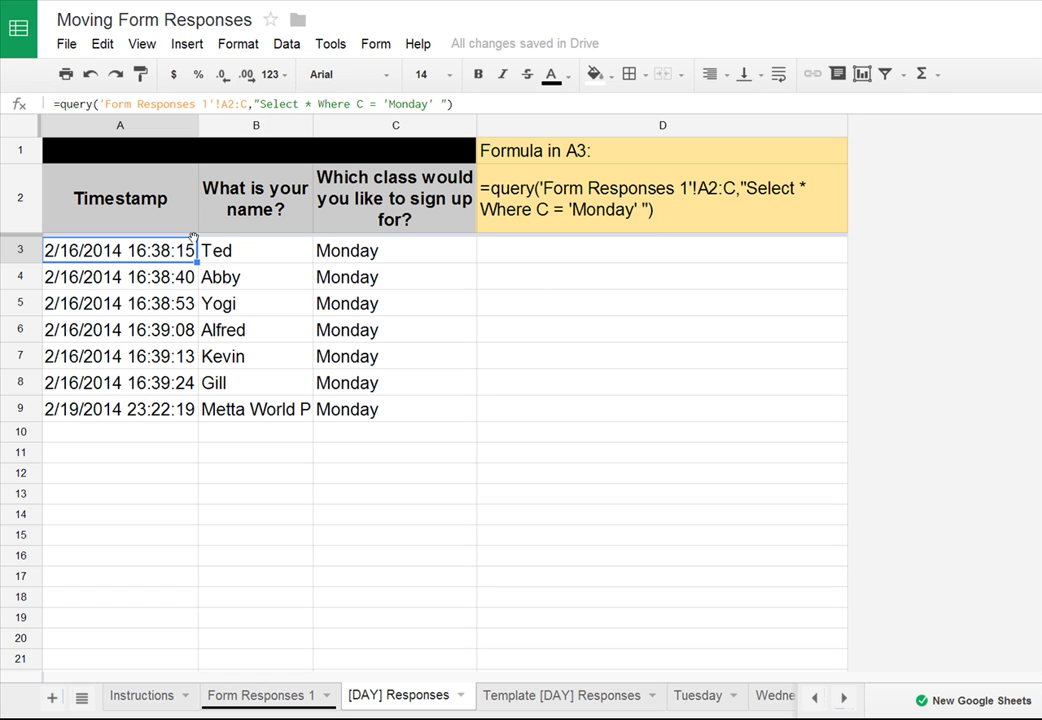
pyautogui.click(430, 104)
pyautogui.press('BackSpace')
pyautogui.press('BackSpace')
pyautogui.press('BackSpace')
pyautogui.press('BackSpace')
pyautogui.press('BackSpace')
pyautogui.press('BackSpace')
pyautogui.write('Te')
pyautogui.press('BackSpace')
pyautogui.write('uesday')
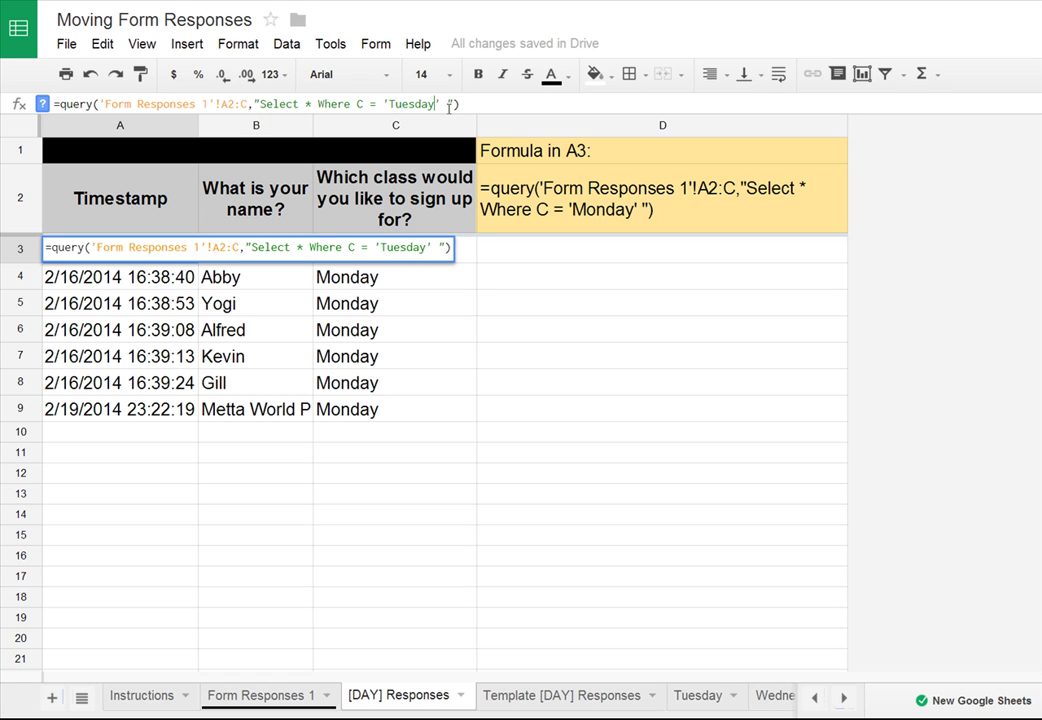
pyautogui.press('BackSpace')
pyautogui.press('BackSpace')
pyautogui.write('ay')
pyautogui.press('Return')
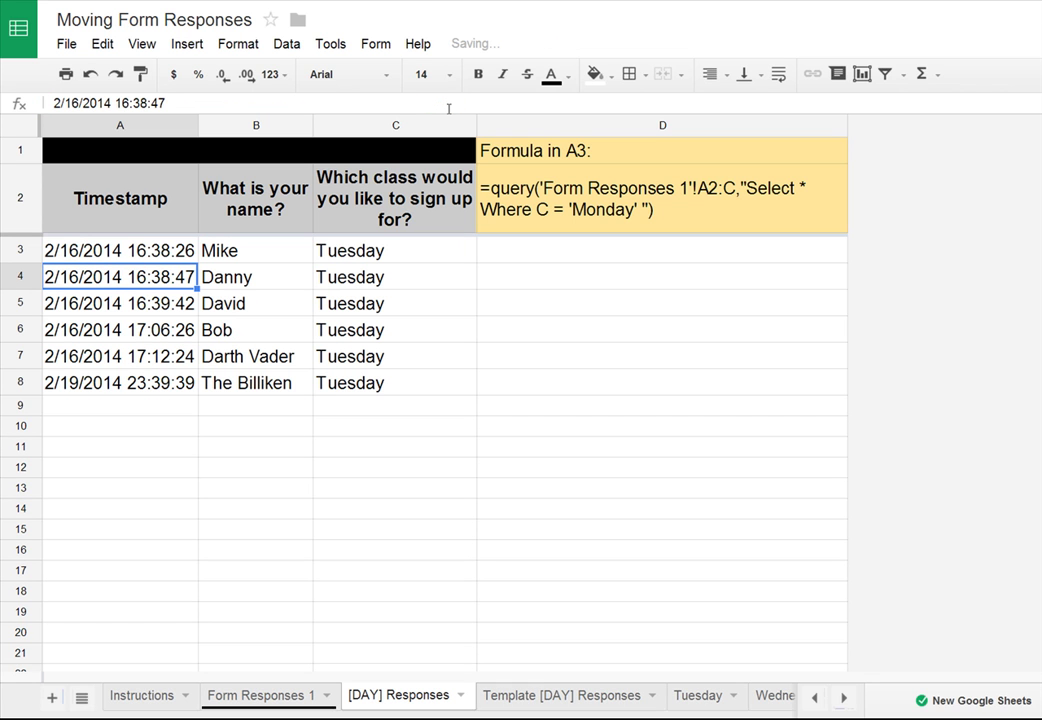
pyautogui.press('Up')
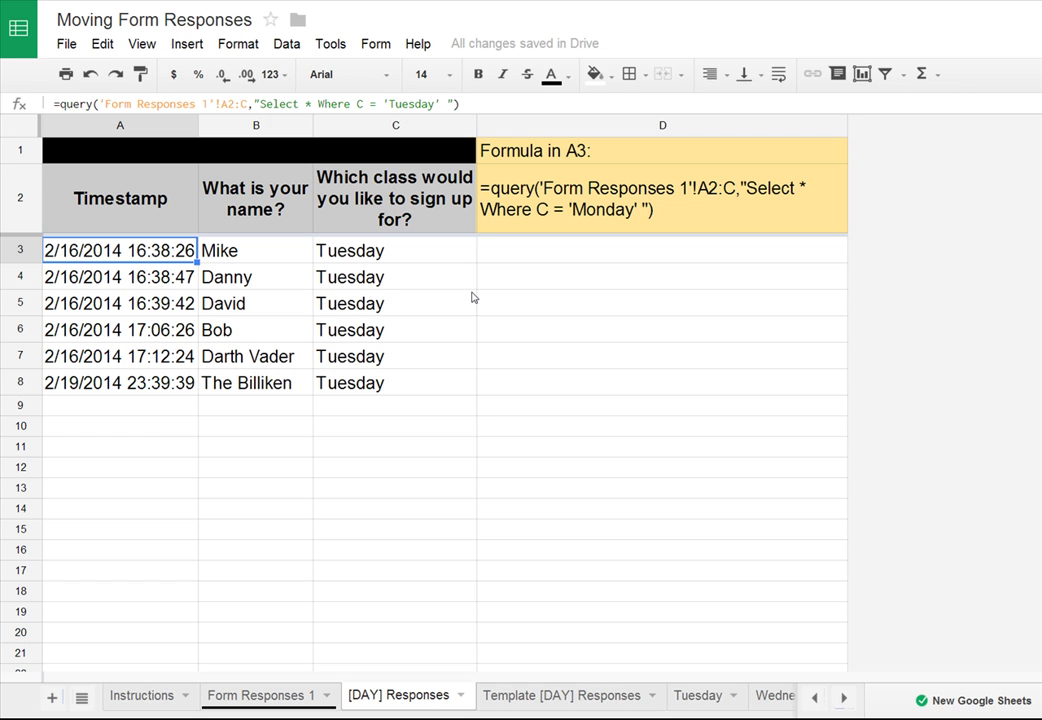
# On Template [DAY] Responses, cycle B1 through Tuesday and Wednesday, ending on Monday
pyautogui.click(527, 696)
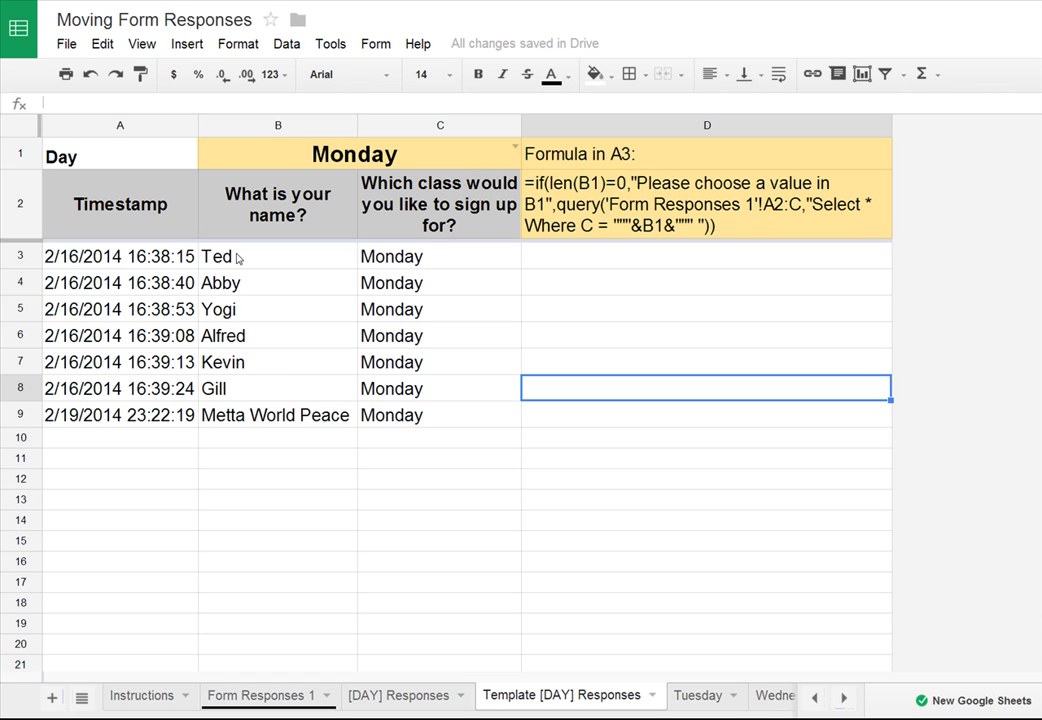
pyautogui.click(323, 163)
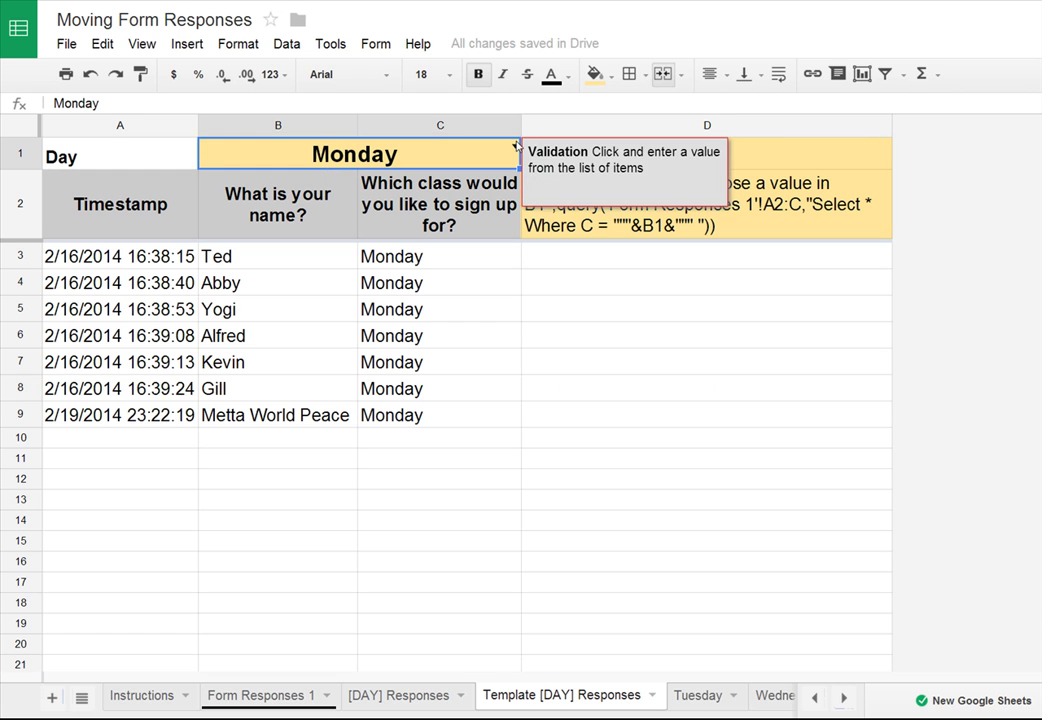
pyautogui.click(516, 146)
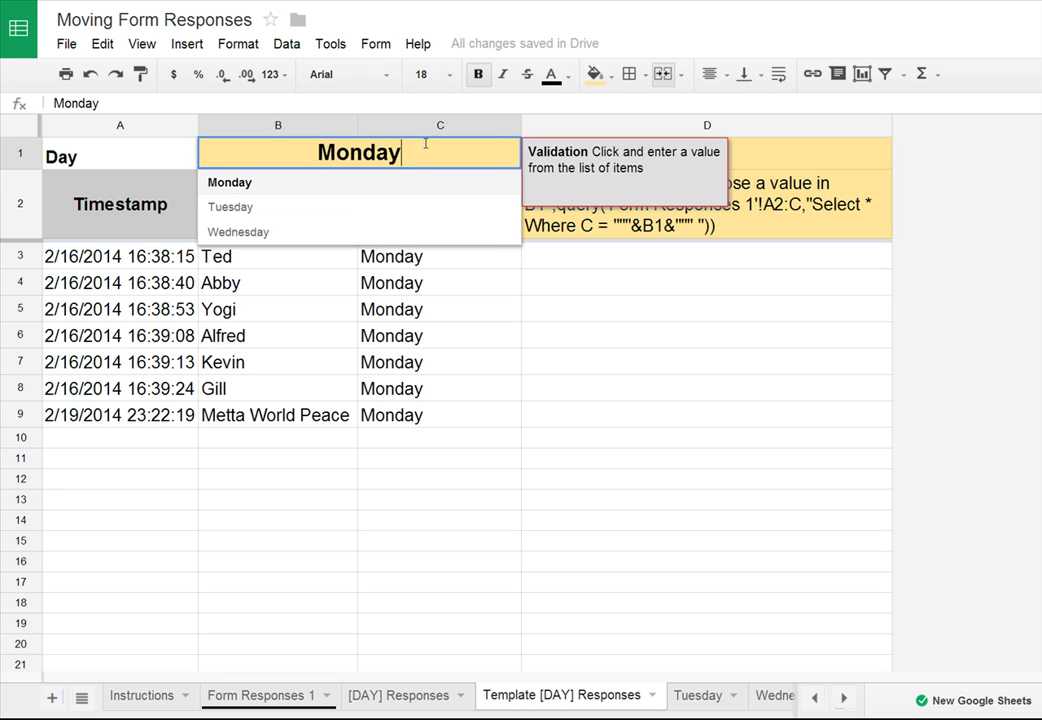
pyautogui.click(270, 214)
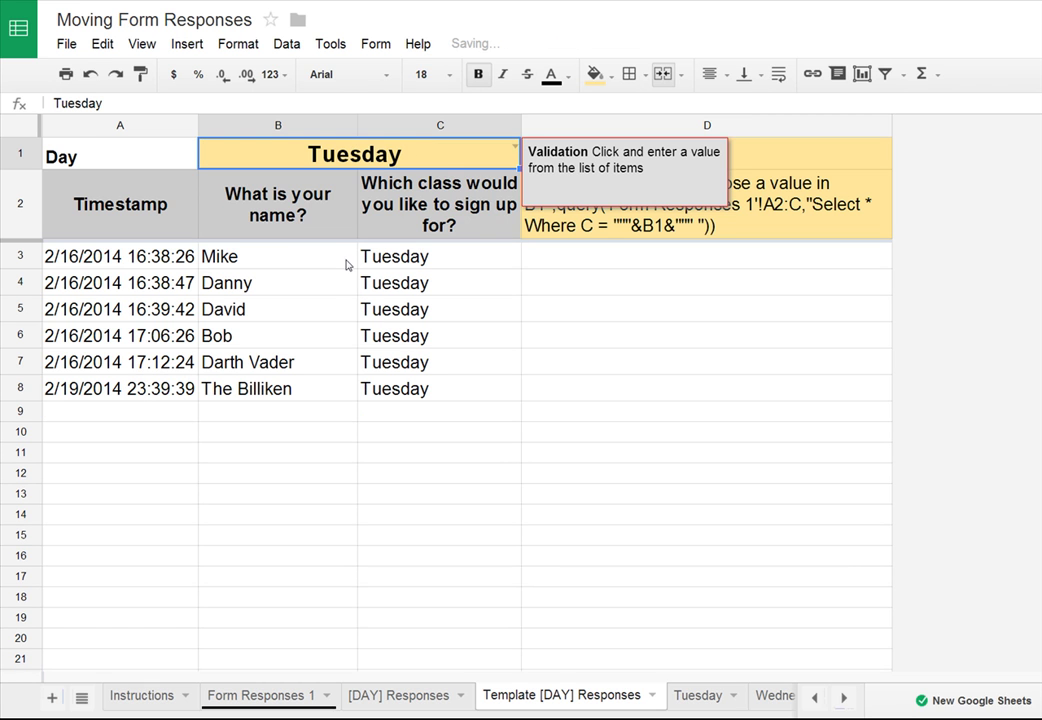
pyautogui.click(514, 148)
pyautogui.click(370, 231)
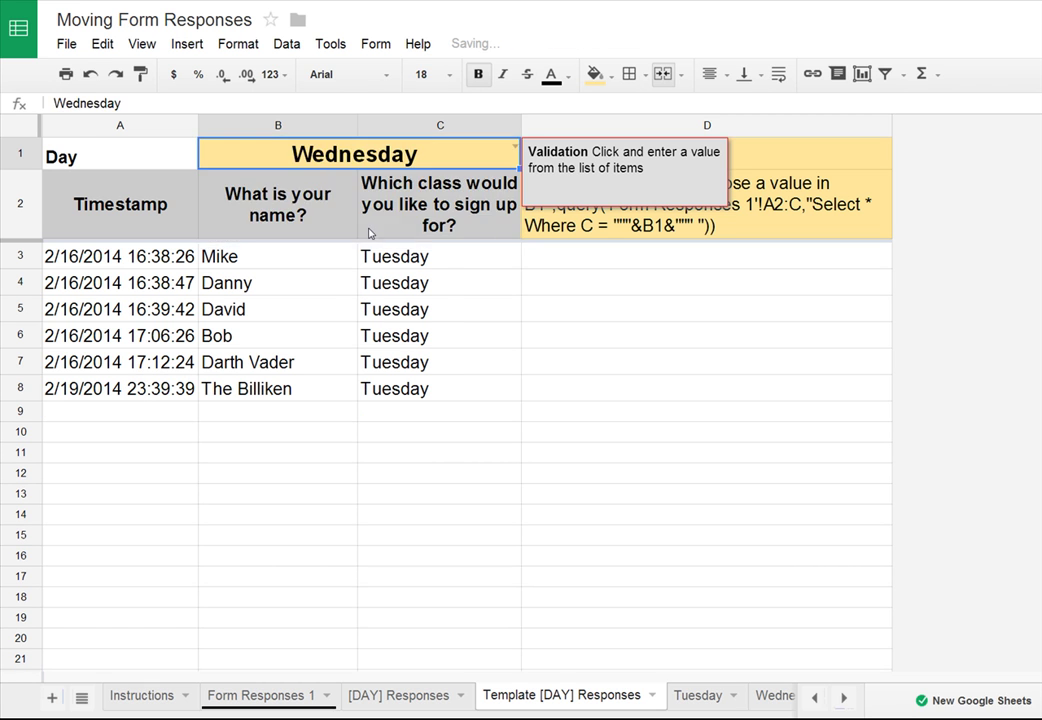
pyautogui.click(514, 150)
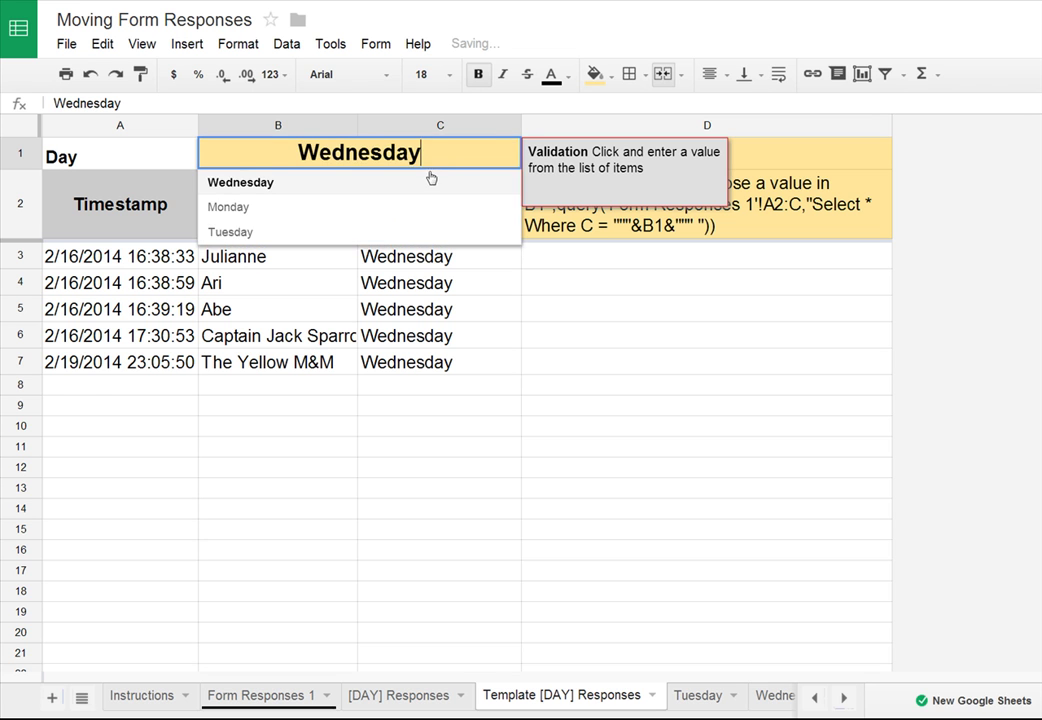
pyautogui.click(386, 210)
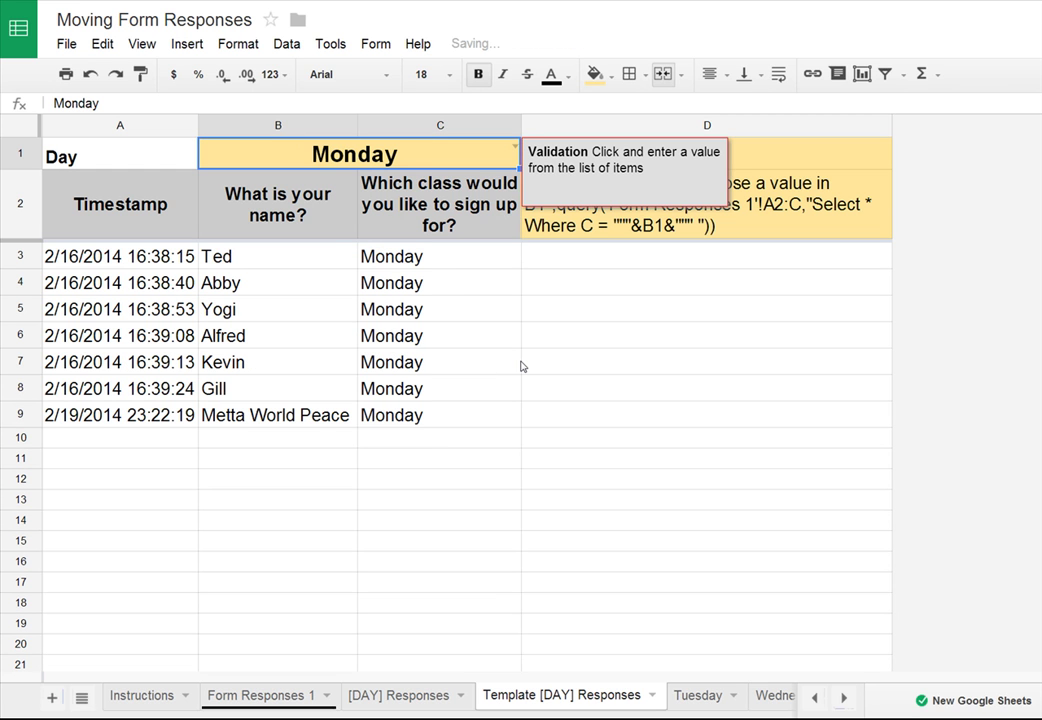
pyautogui.click(560, 345)
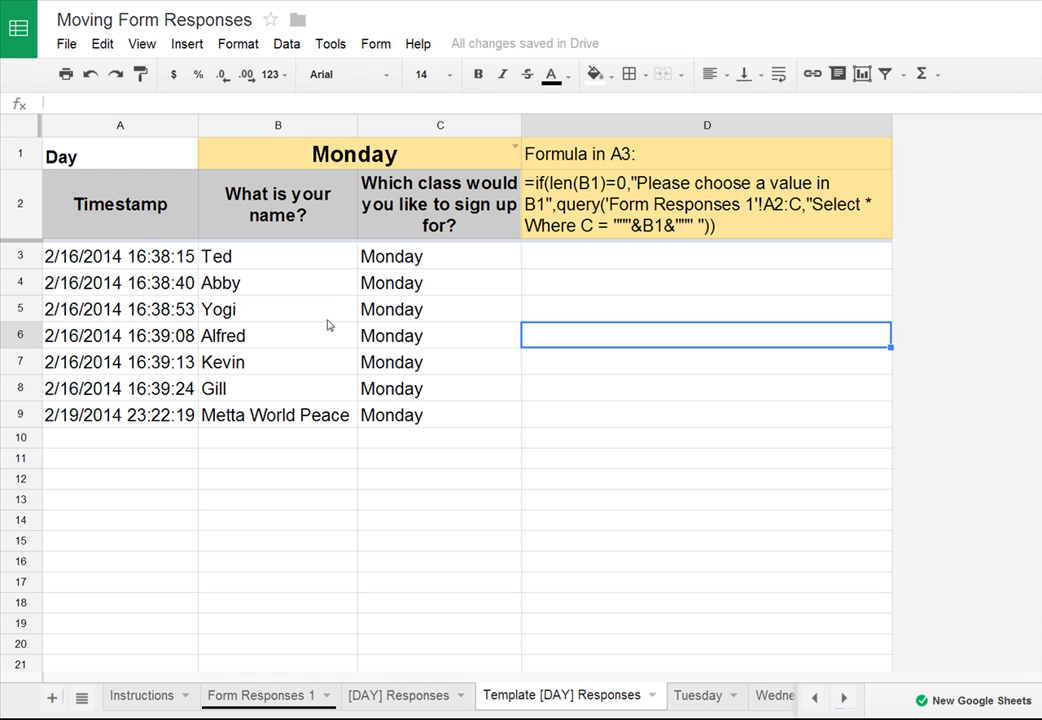
# Clear the day cell B1 so A3 shows 'Please choose a value in B1'
pyautogui.click(297, 156)
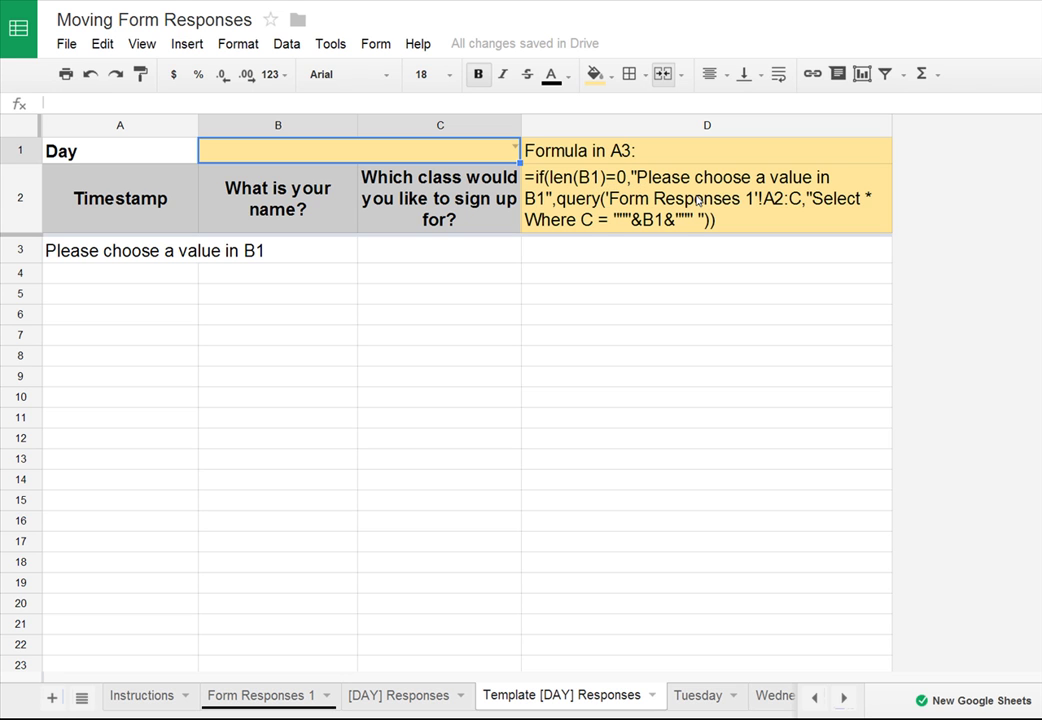
pyautogui.click(231, 316)
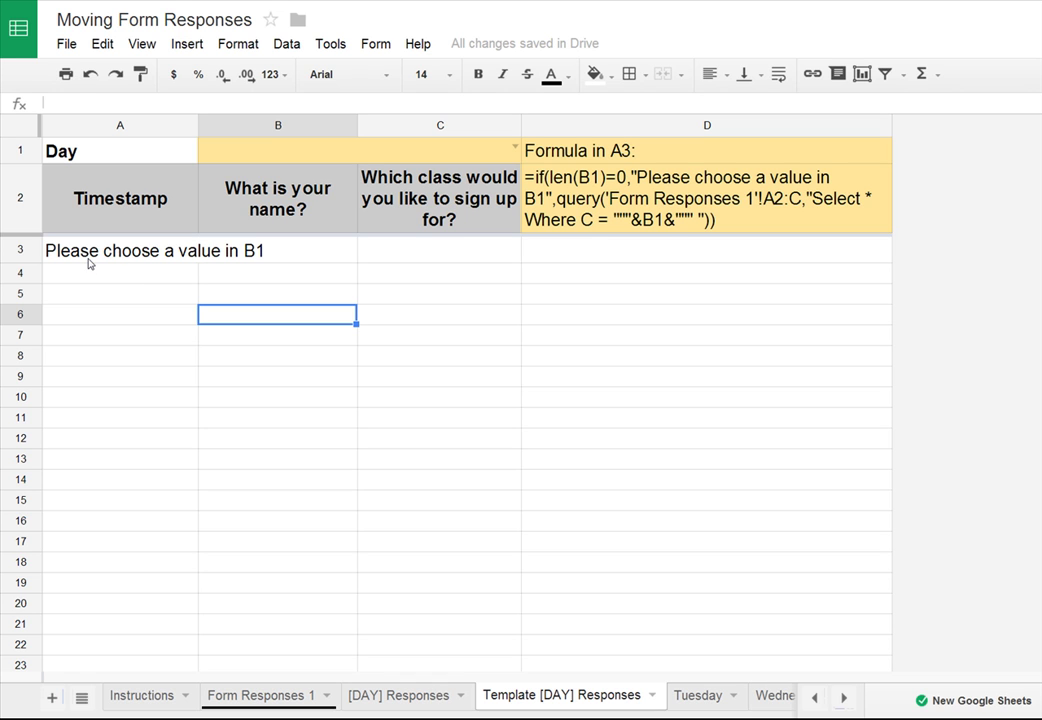
pyautogui.click(516, 148)
# Pick Tuesday in B1 to list the six Tuesday sign-ups
pyautogui.click(274, 206)
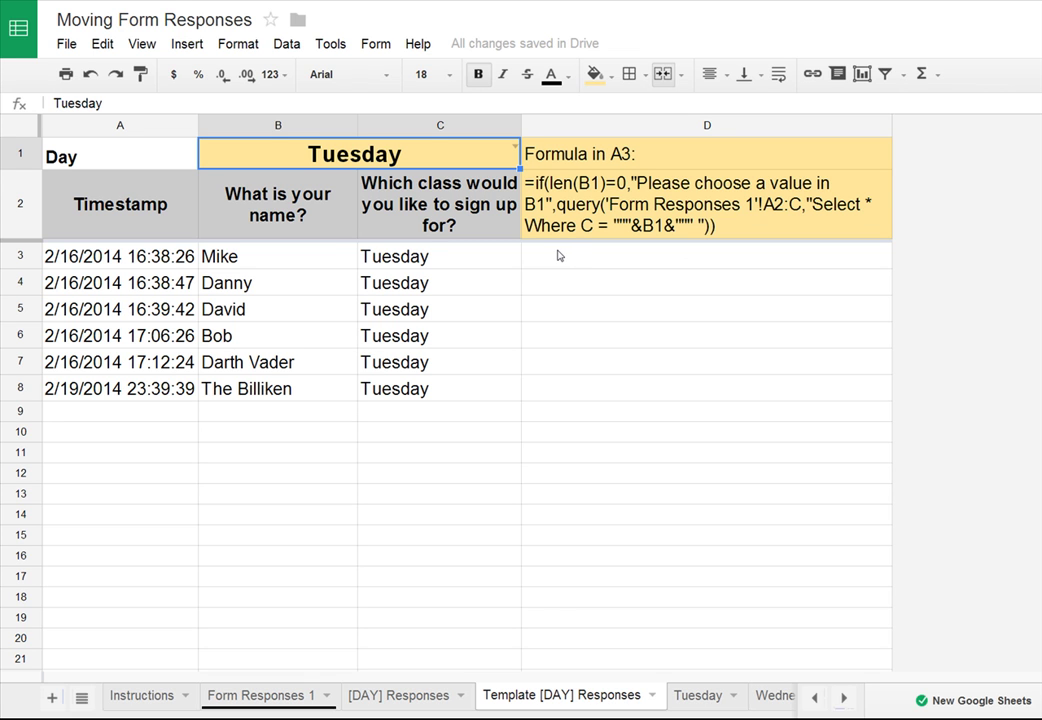
# Duplicate the template sheet and rename the copy 'Monday'
pyautogui.click(652, 697)
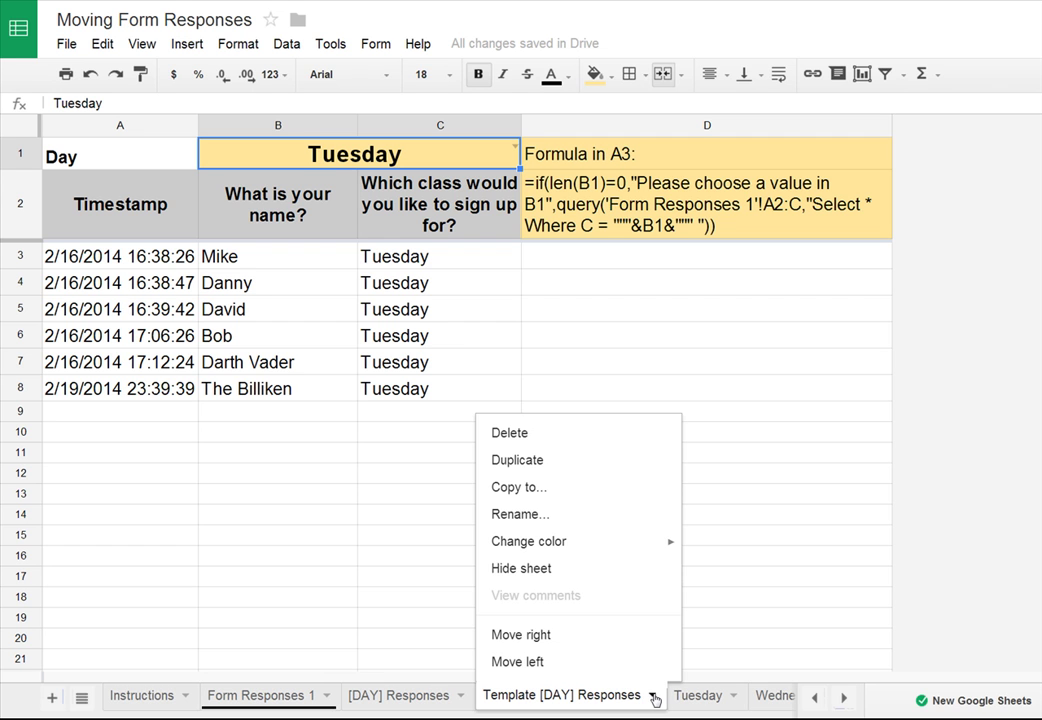
pyautogui.click(556, 466)
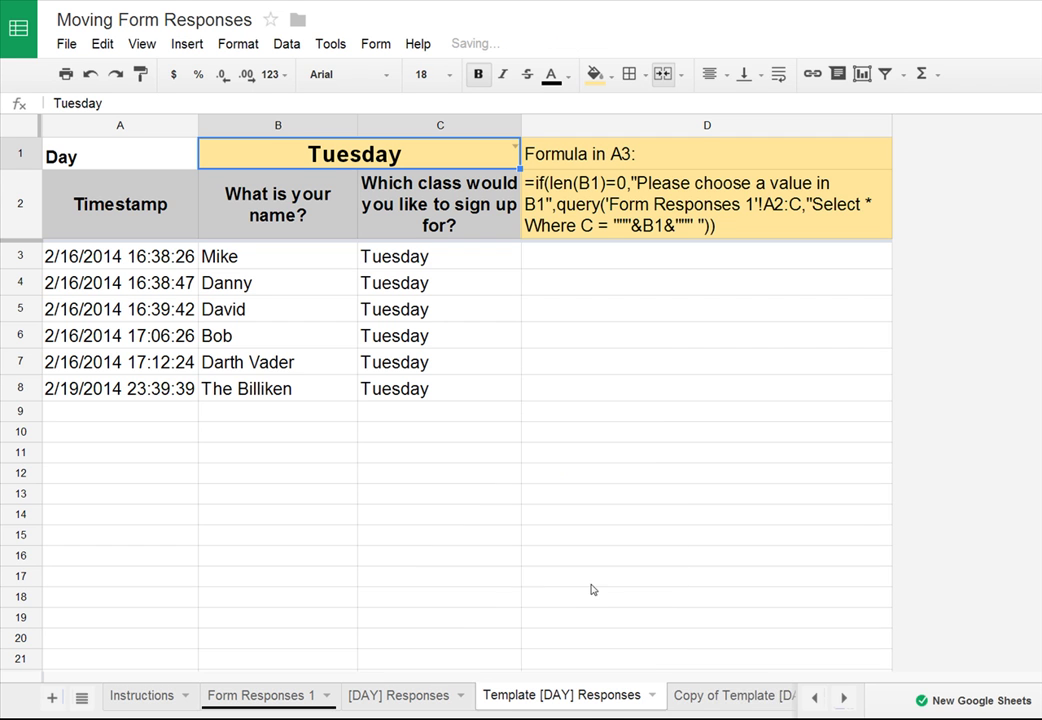
pyautogui.click(655, 699)
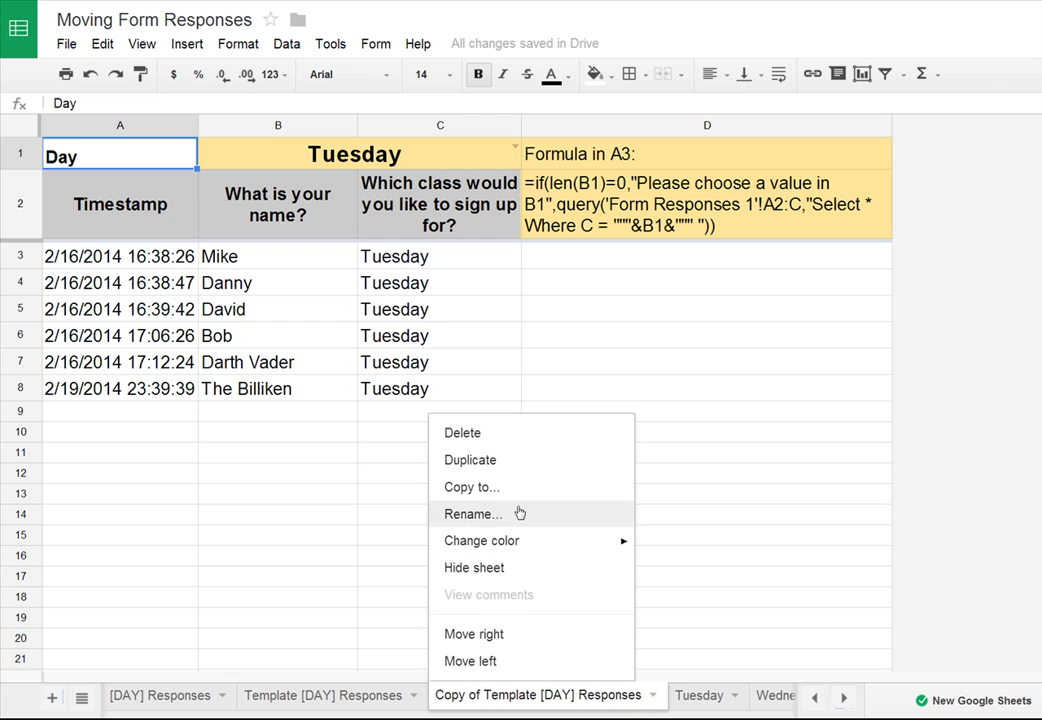
pyautogui.click(501, 514)
pyautogui.write('Monday')
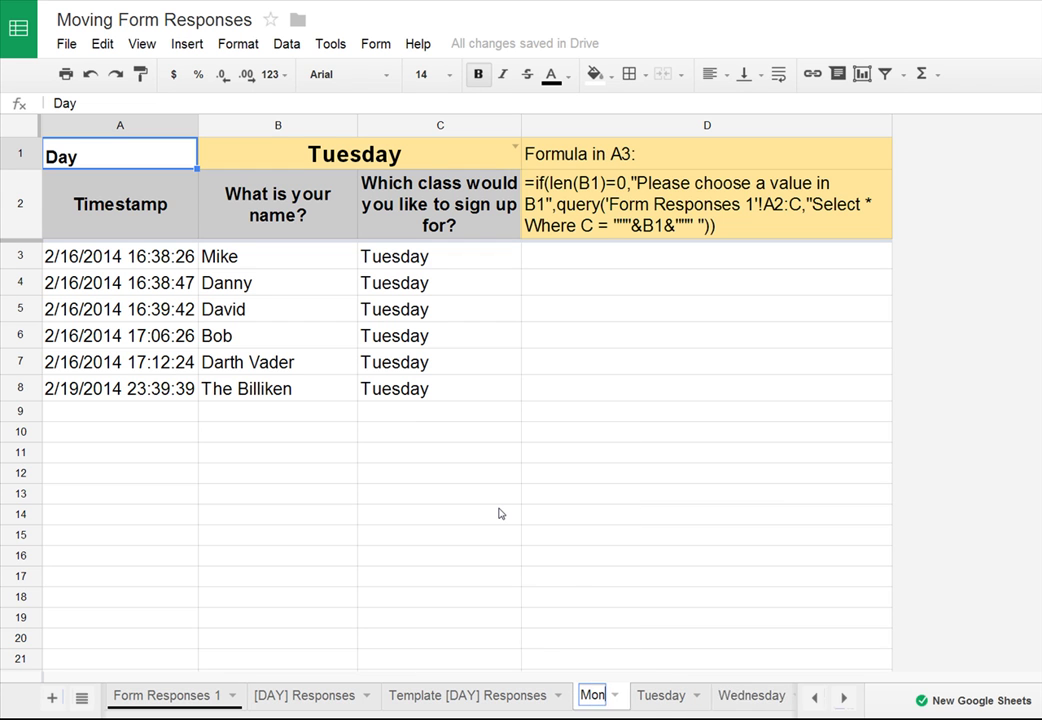
pyautogui.click(500, 514)
# Set the Monday sheet's B1 day to Monday, listing seven sign-ups
pyautogui.click(515, 147)
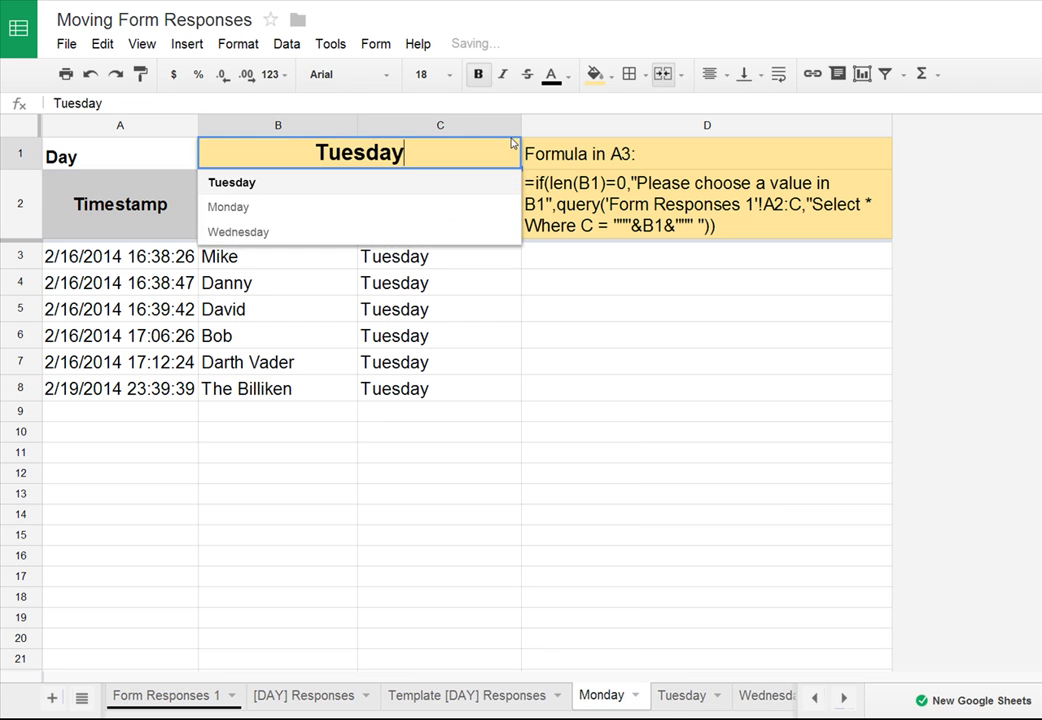
pyautogui.click(337, 212)
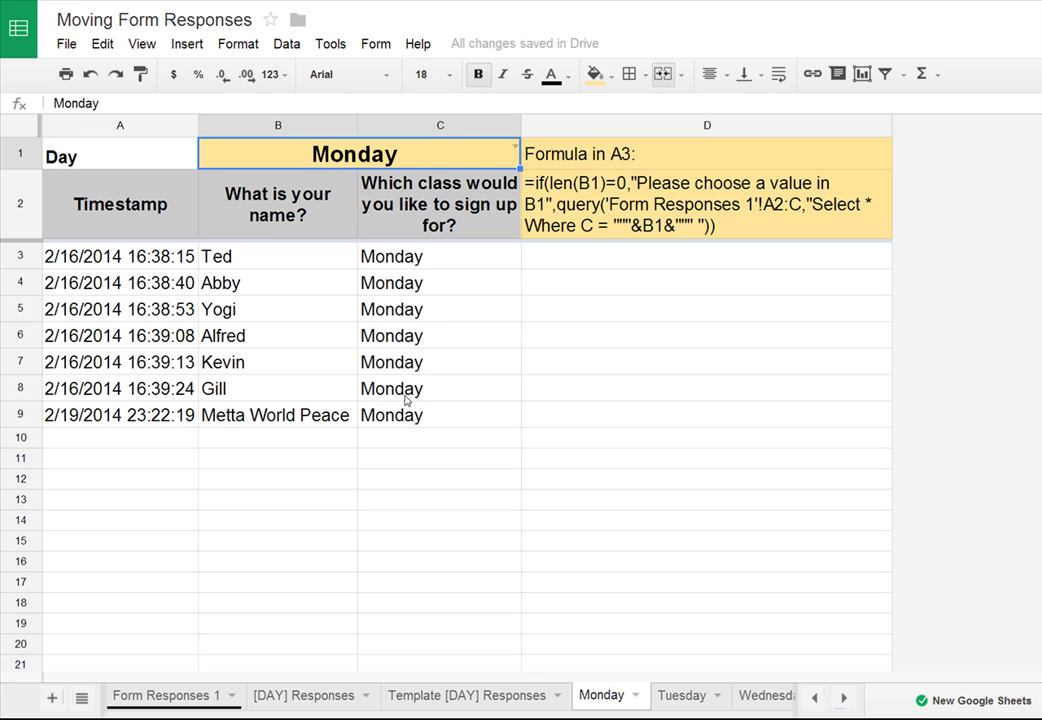
pyautogui.click(688, 705)
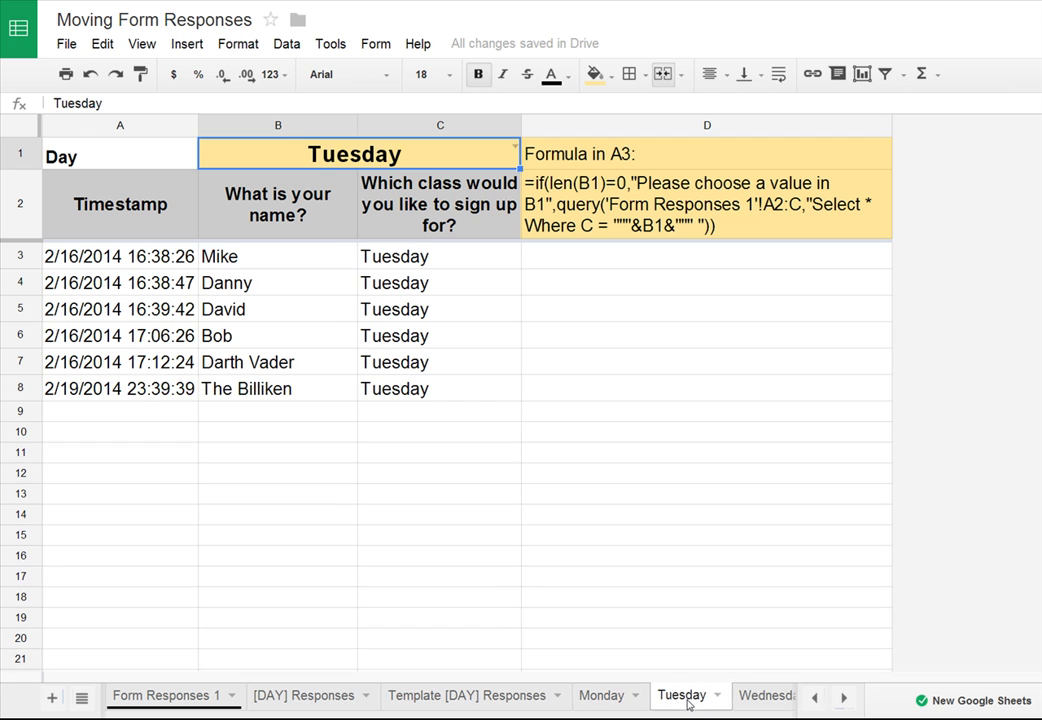
# On the Wednesday sheet, pick Monday in B1 to list the seven Monday sign-ups
pyautogui.click(755, 698)
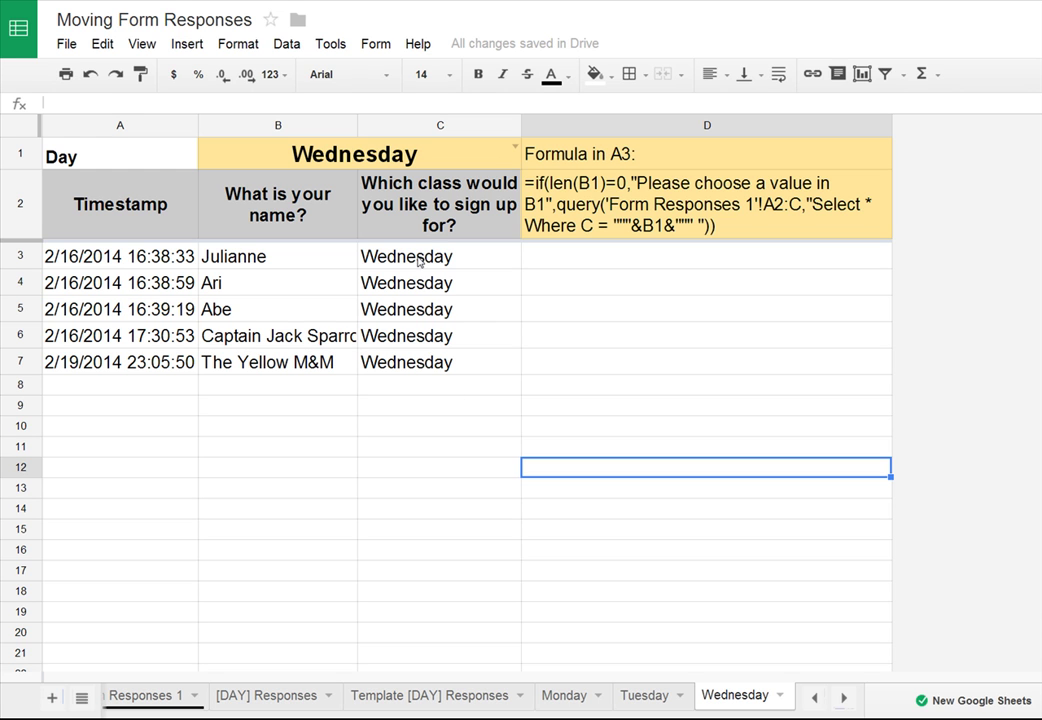
pyautogui.click(515, 150)
pyautogui.click(242, 208)
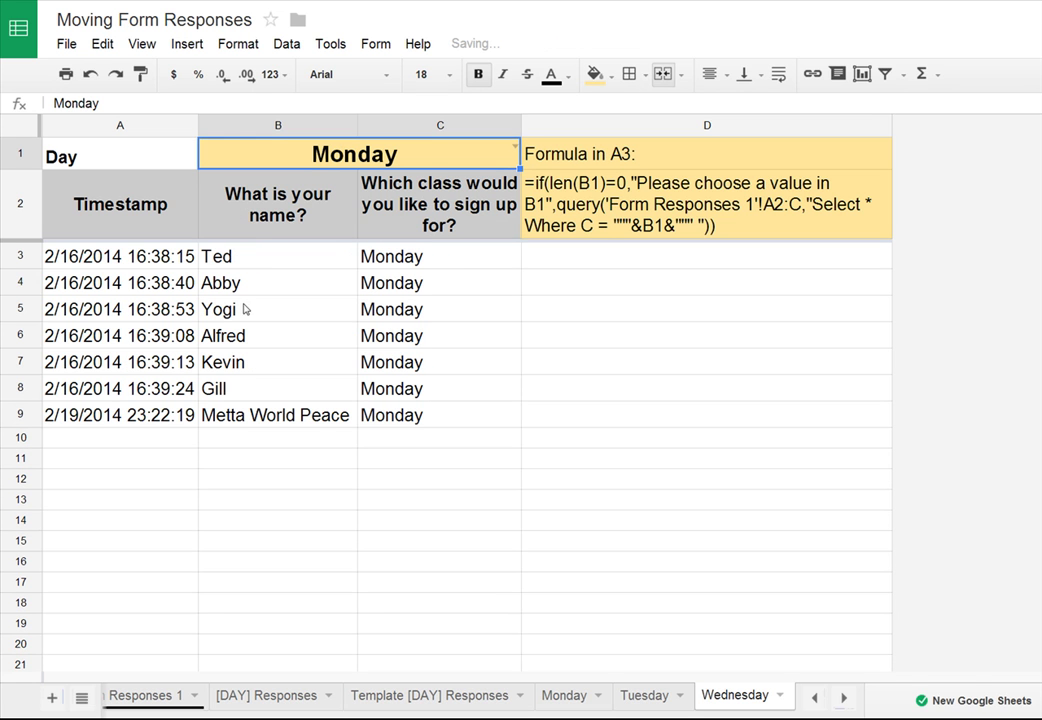